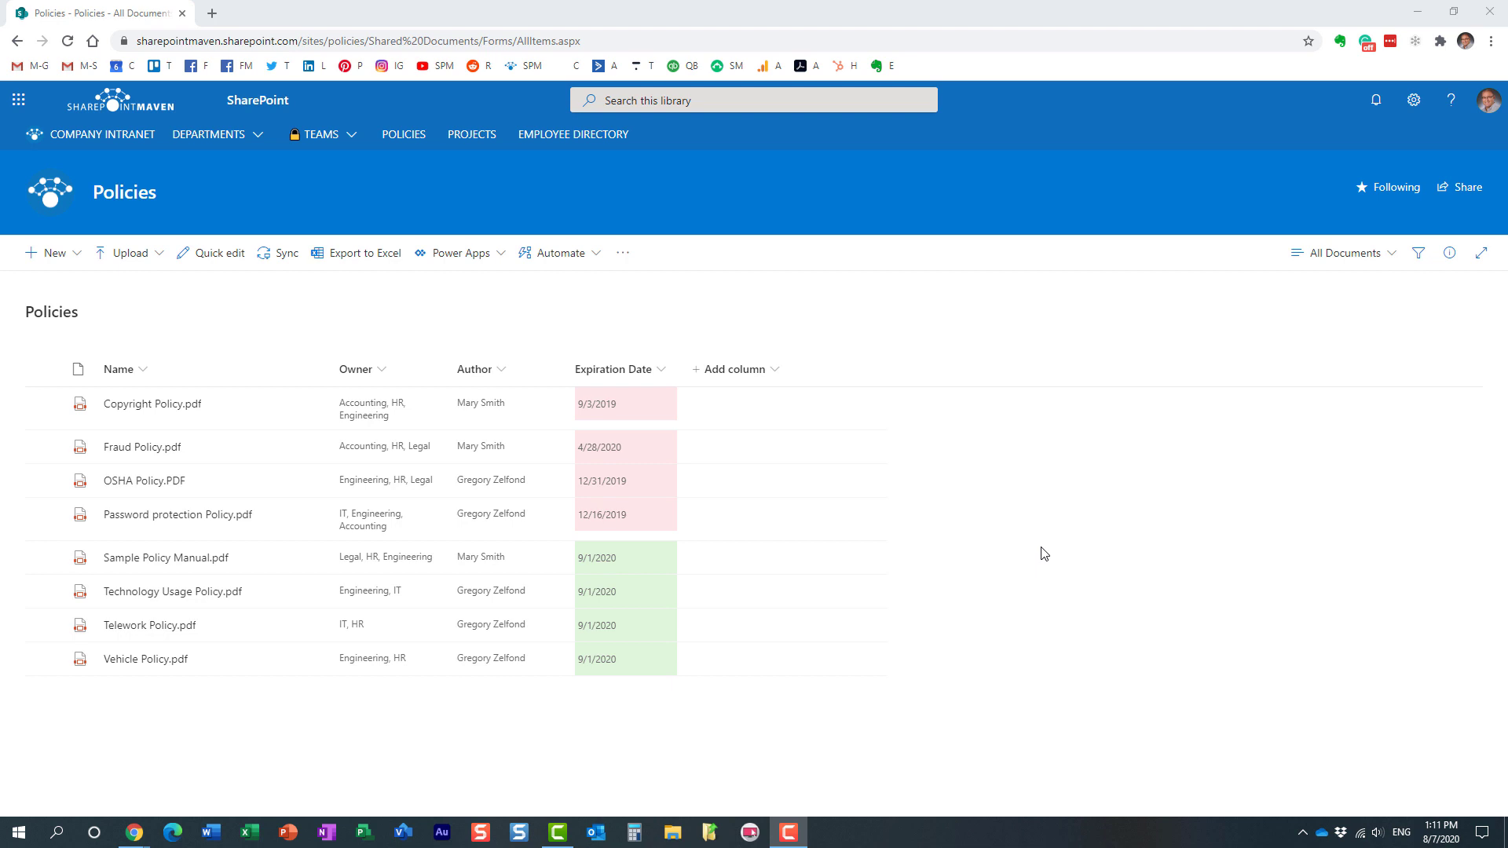
Go to the Policies site's home page and open the Policies document library from the site contents
{"action": "left_click", "coordinate": [62, 215]}
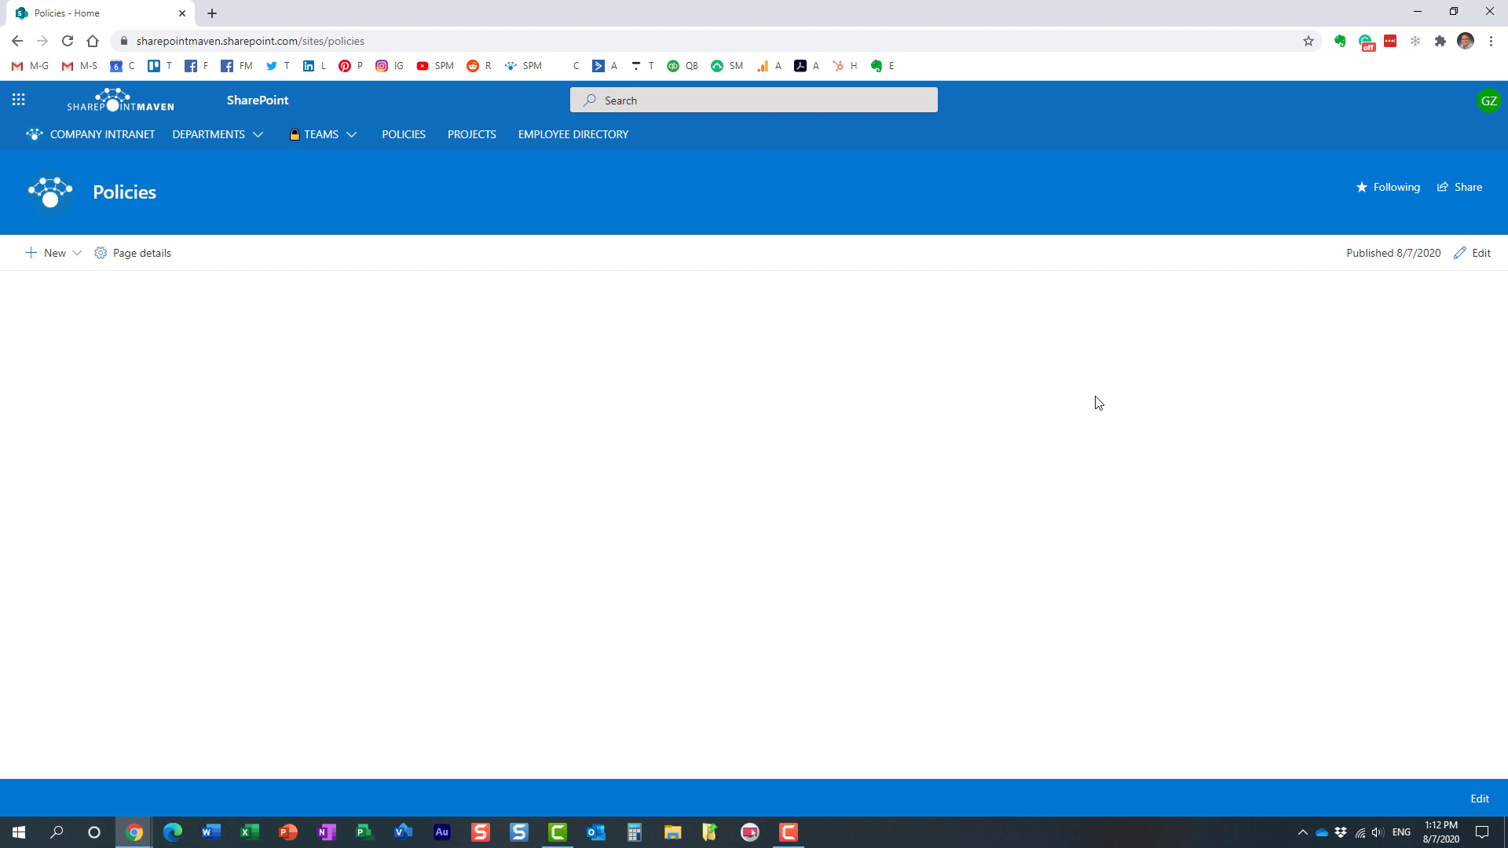
{"action": "left_click", "coordinate": [1414, 99]}
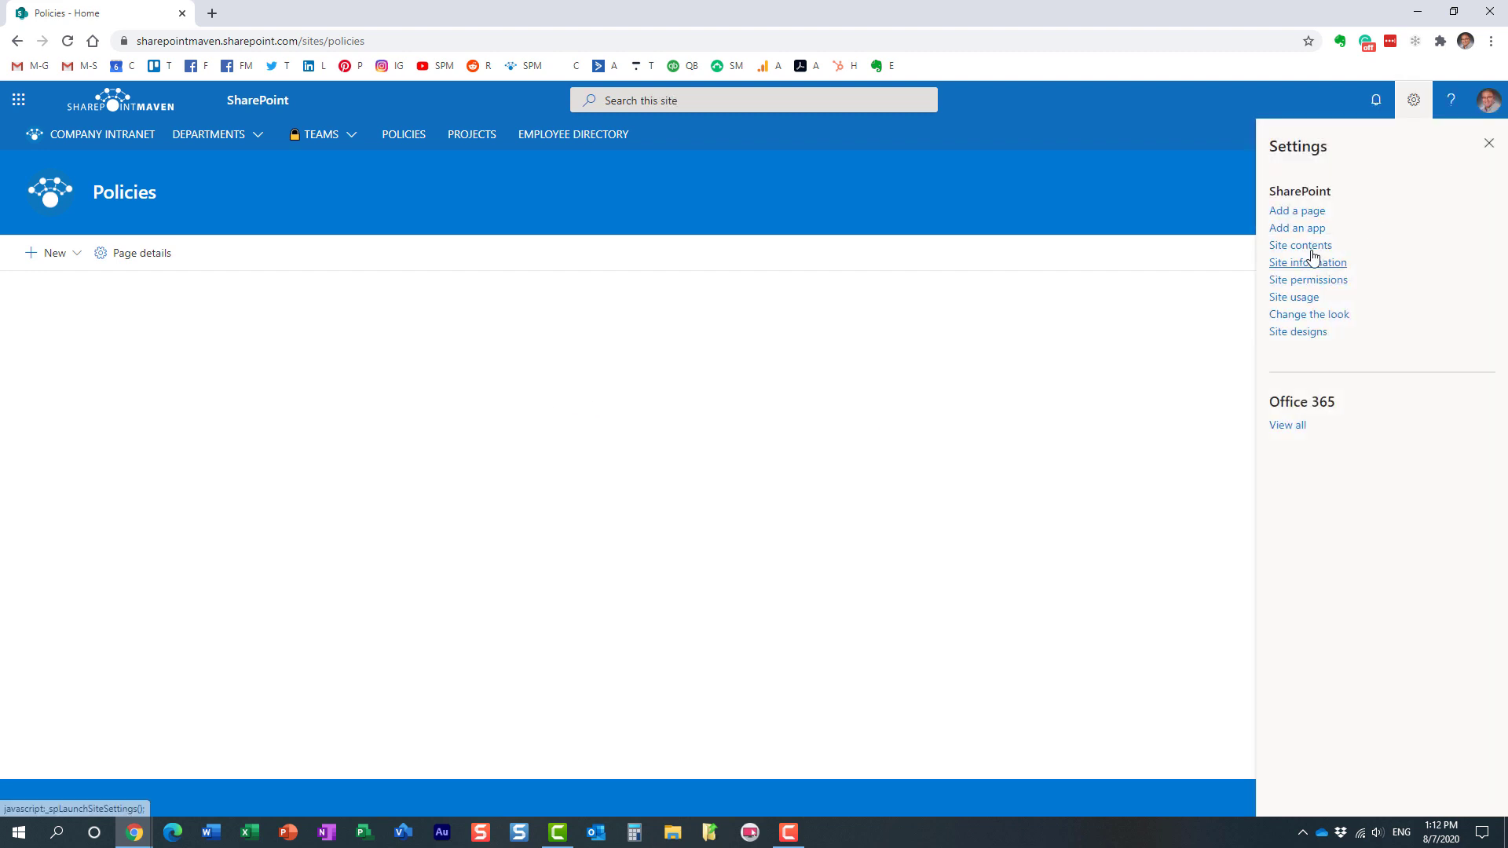
{"action": "left_click", "coordinate": [1318, 246]}
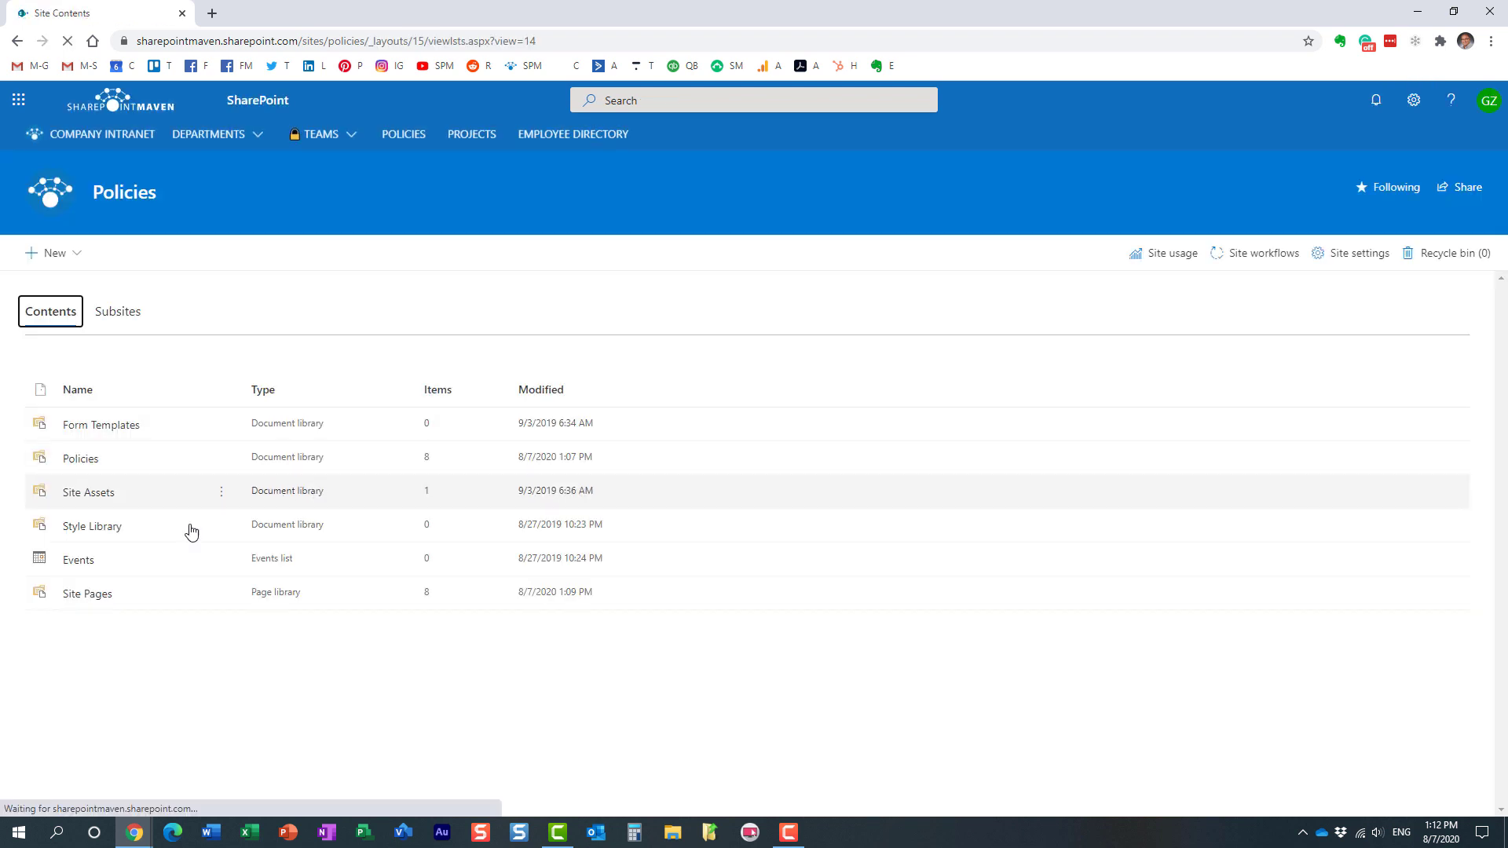
{"action": "left_click", "coordinate": [93, 459]}
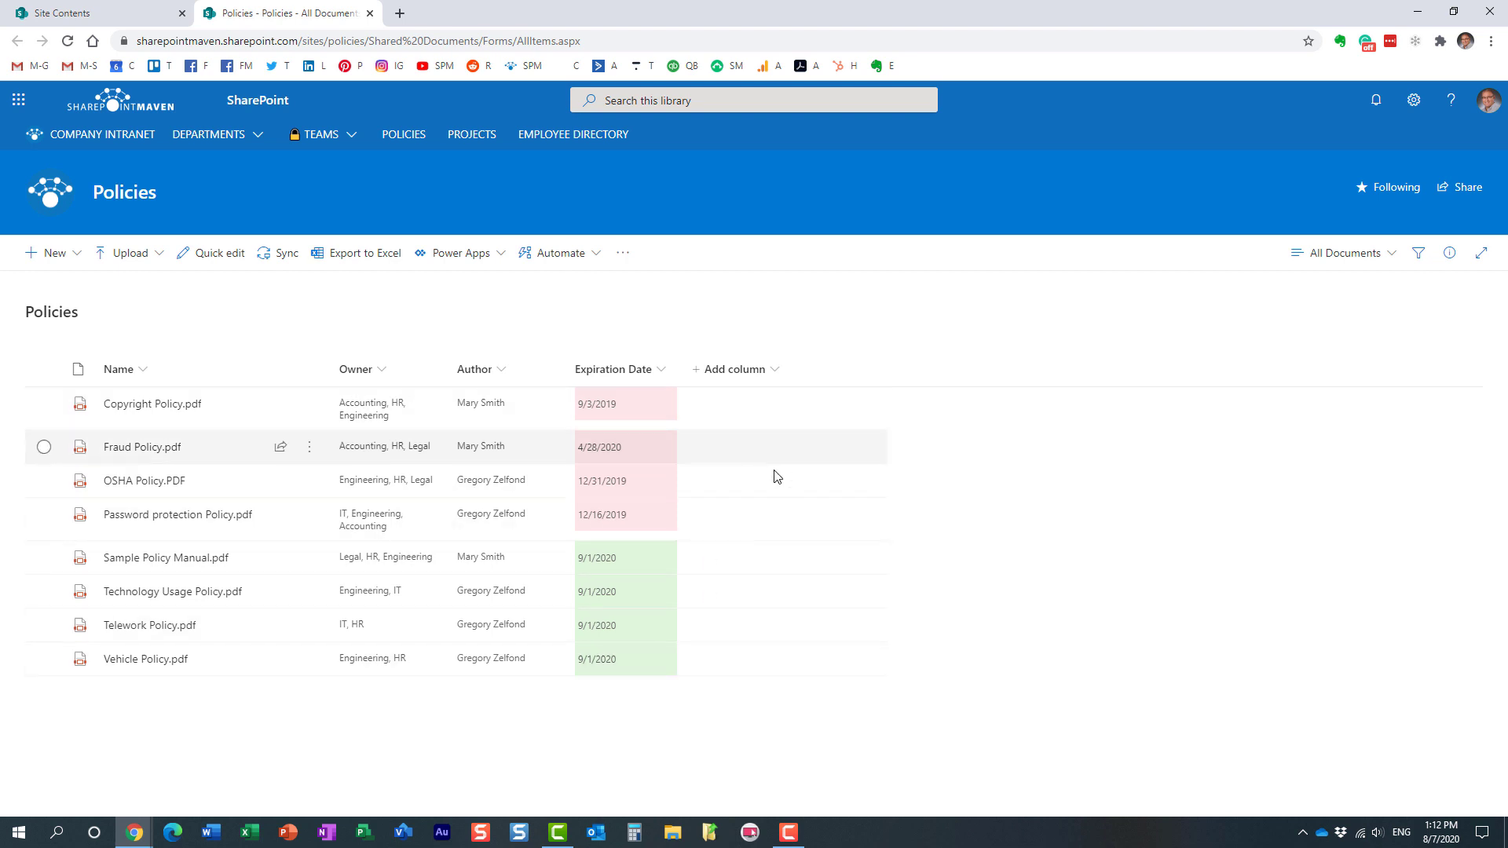
Return to the blank site home page and reopen the Policies library through the site contents
{"action": "left_click", "coordinate": [52, 196]}
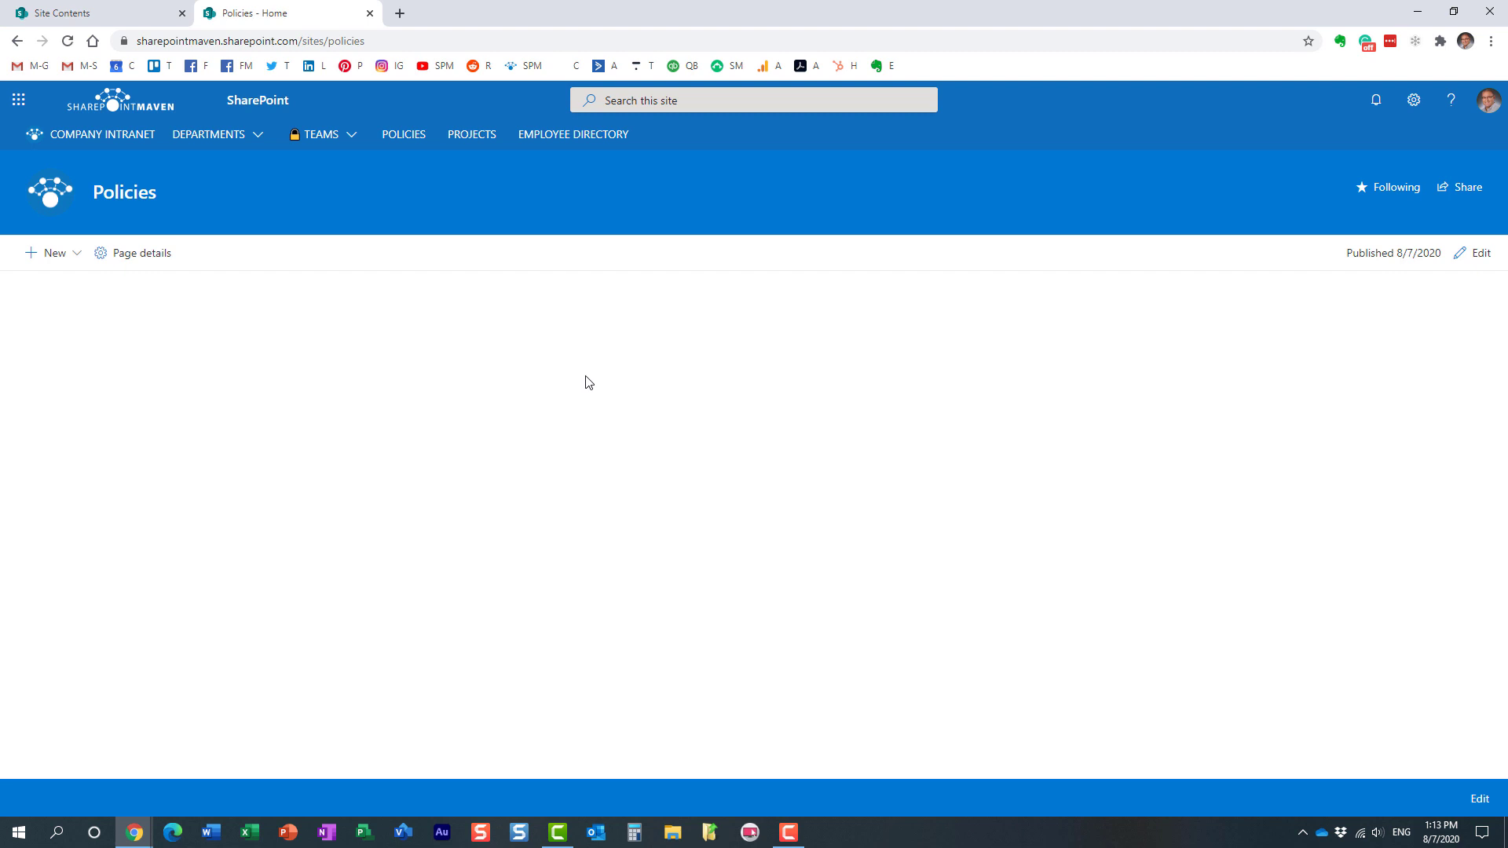
{"action": "left_click", "coordinate": [1413, 100]}
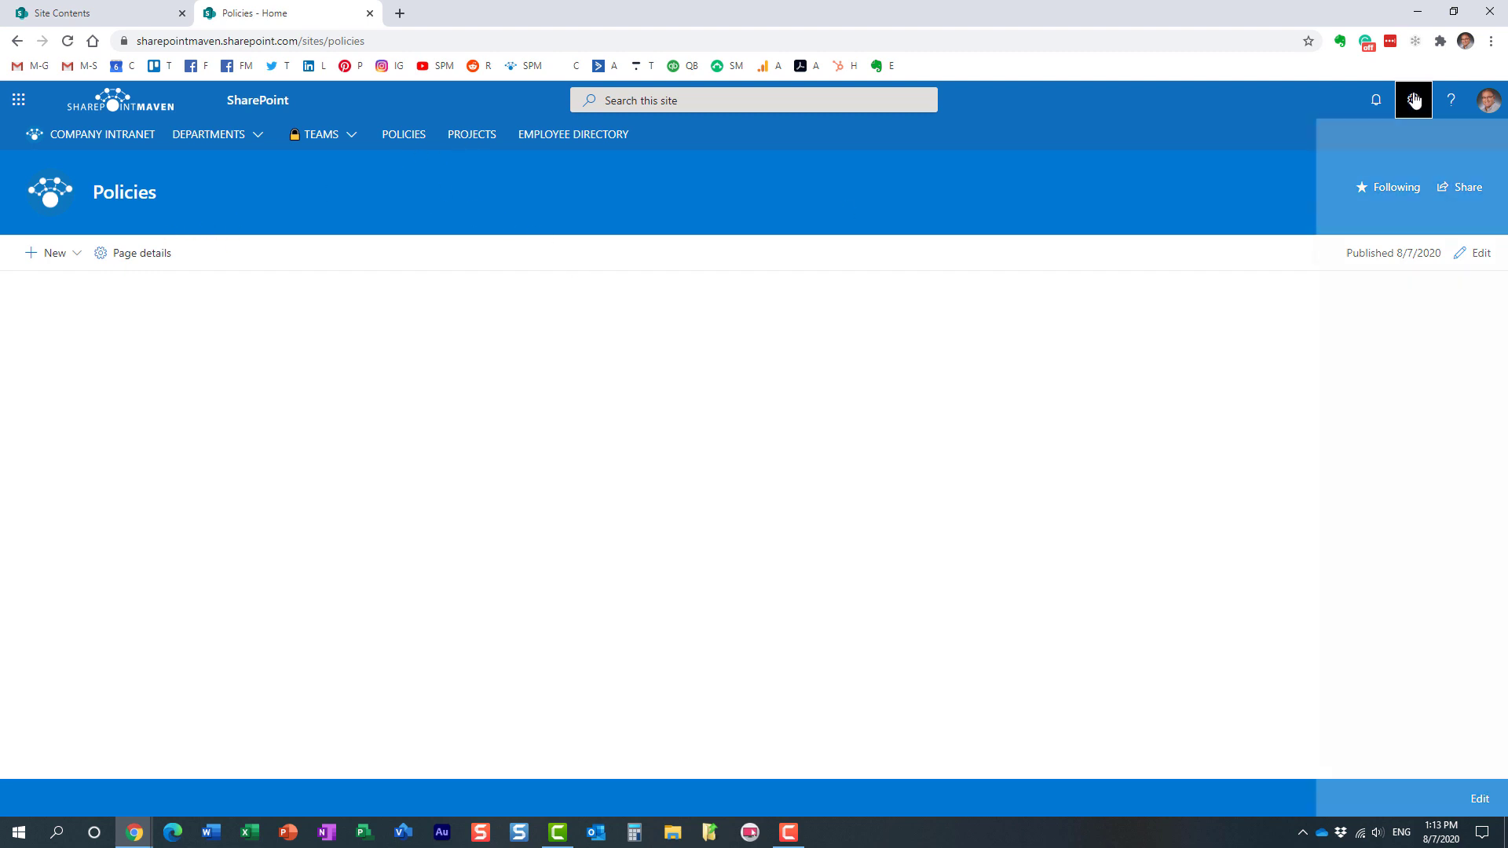
{"action": "left_click", "coordinate": [1323, 247]}
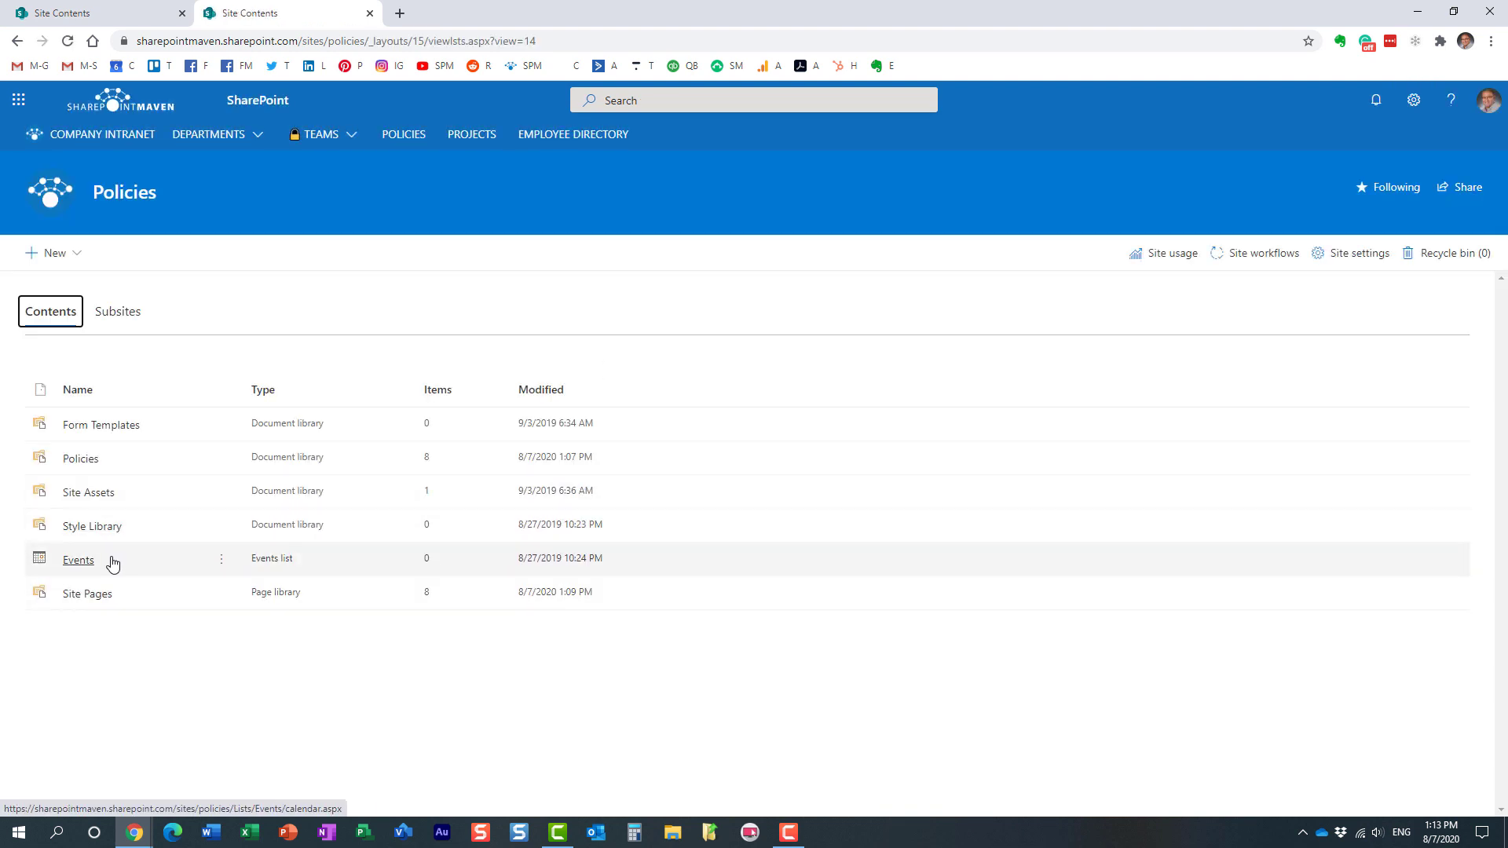
{"action": "left_click", "coordinate": [91, 465]}
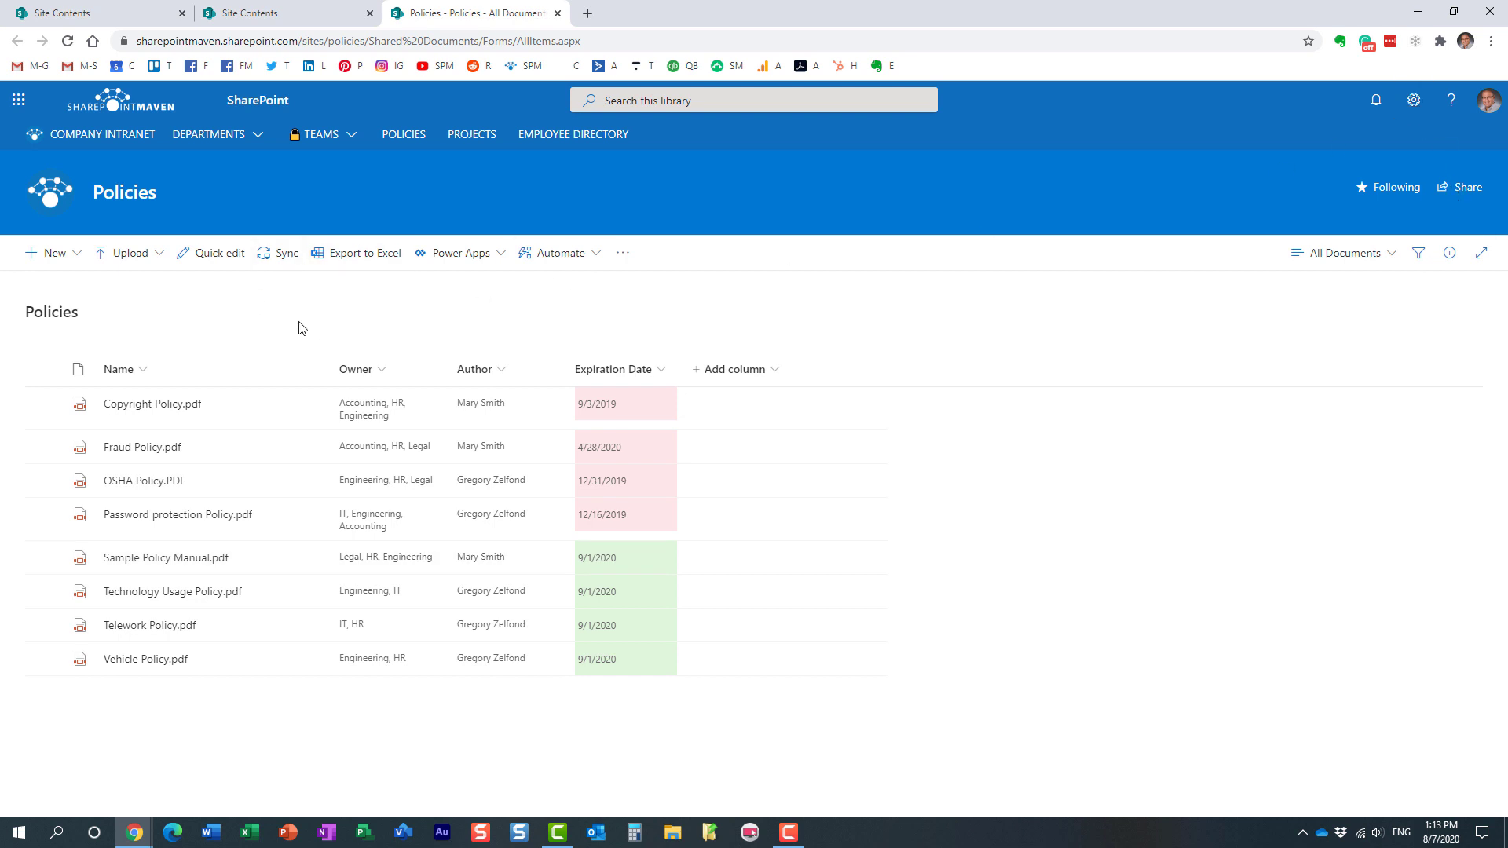
Enable modern audience targeting in the Policies library settings and return to the document list
{"action": "left_click", "coordinate": [1414, 100]}
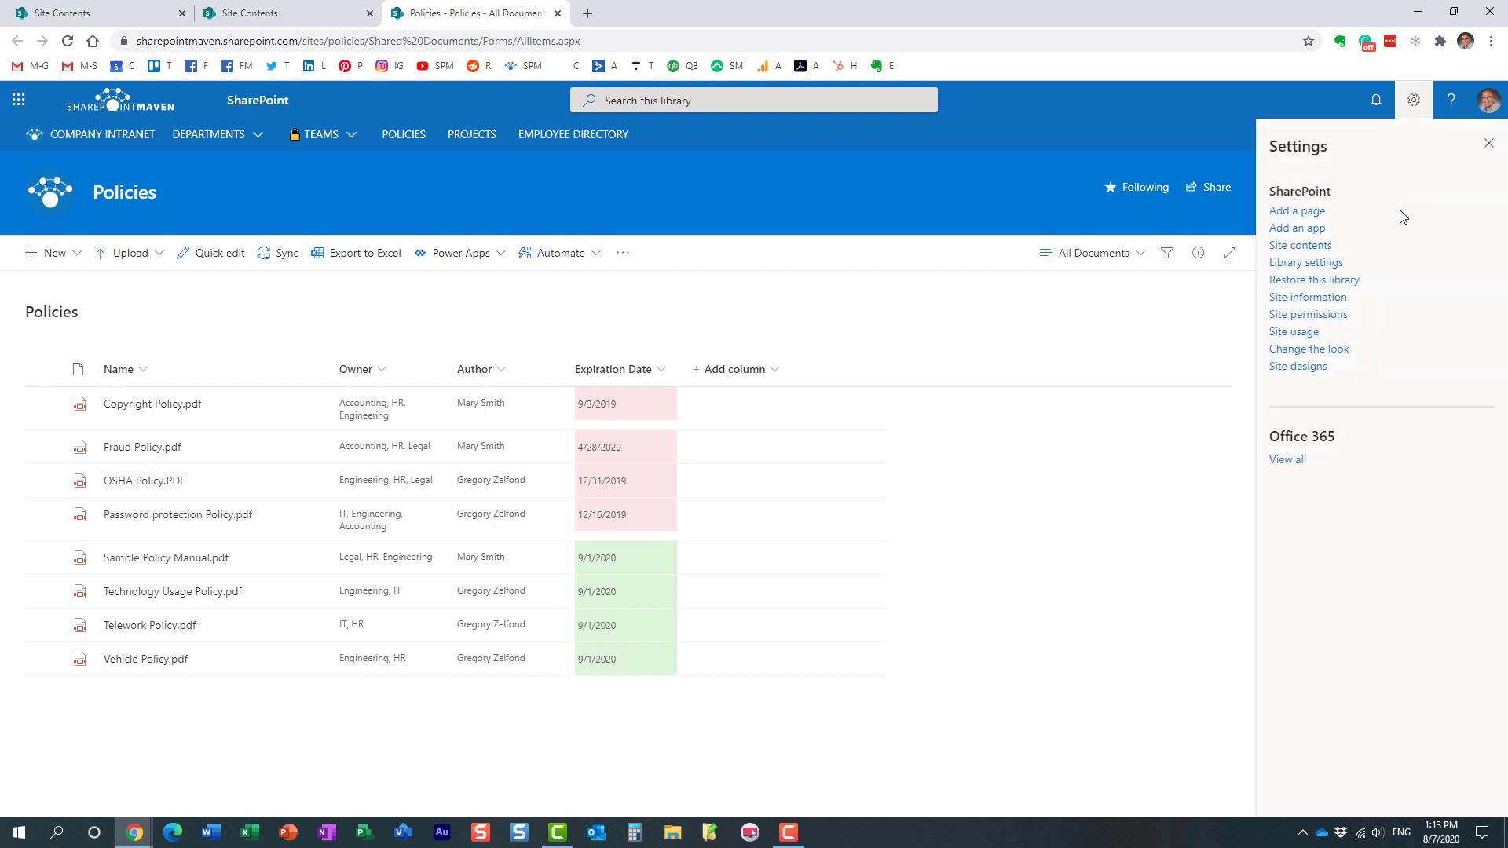
{"action": "left_click", "coordinate": [1317, 262]}
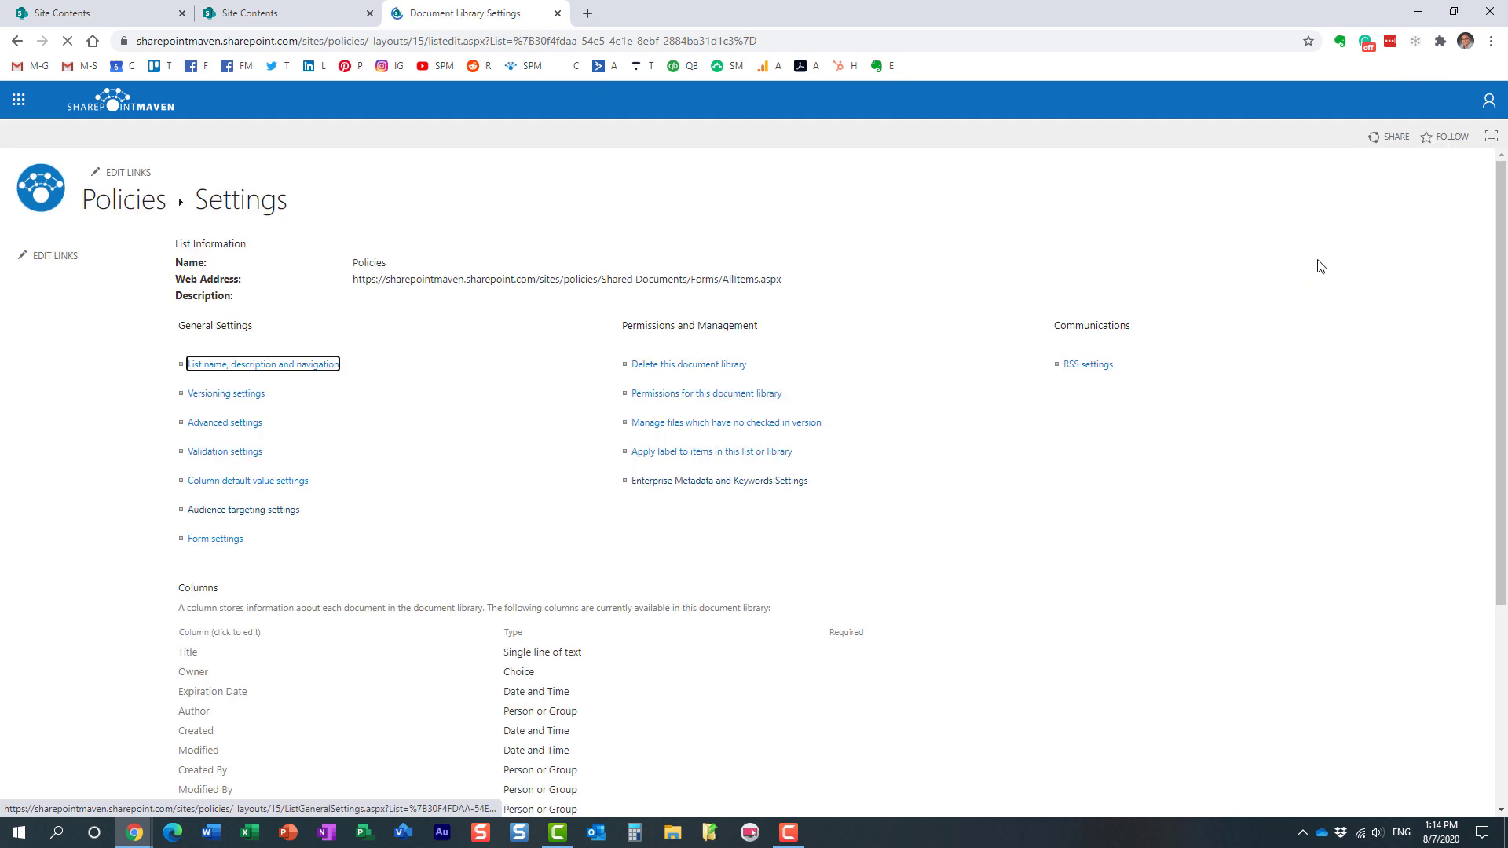
{"action": "left_click", "coordinate": [284, 512]}
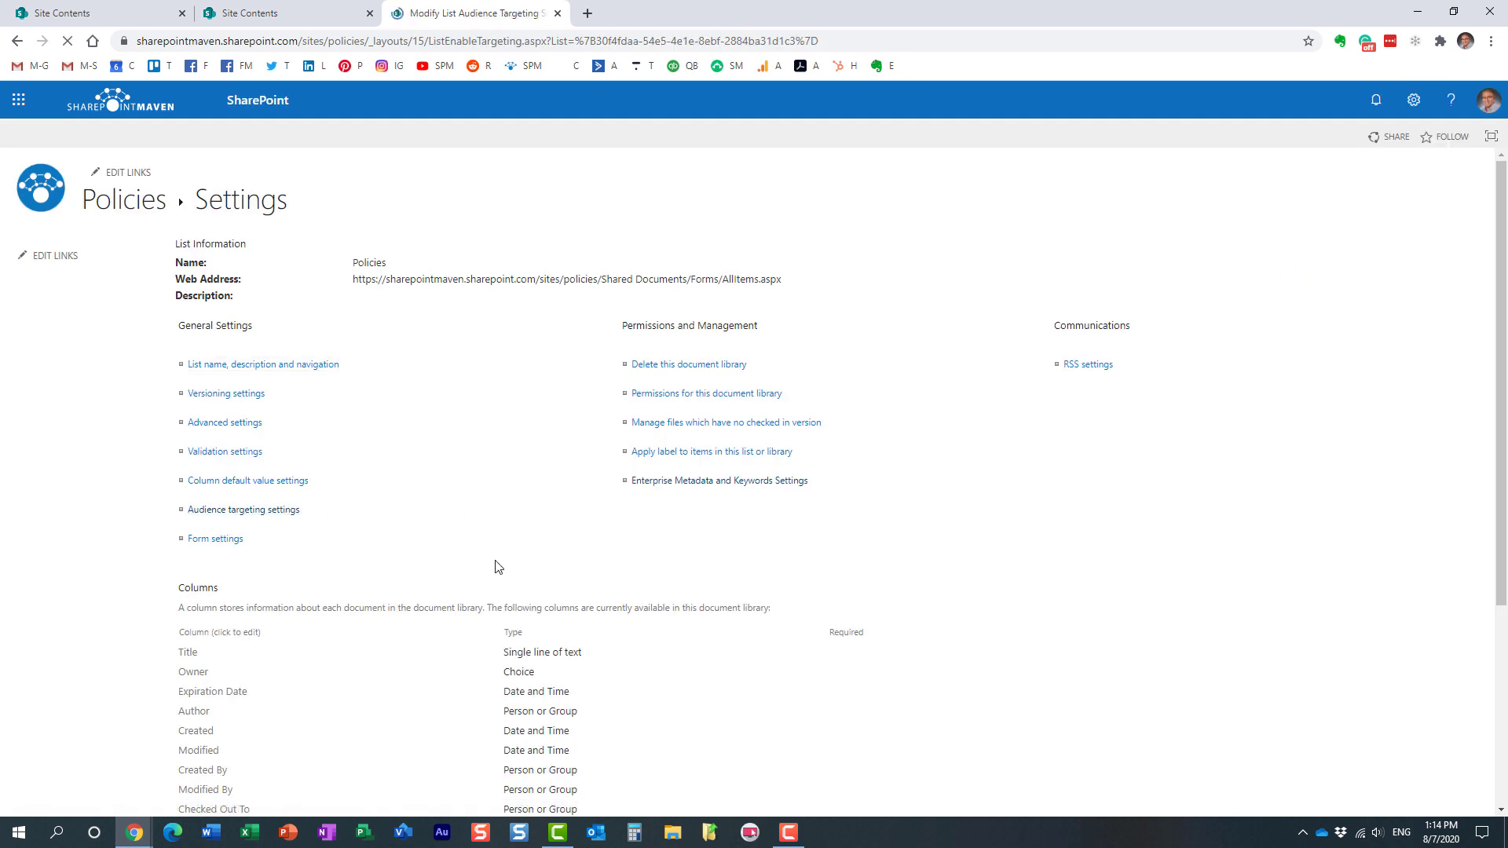
{"action": "left_click", "coordinate": [647, 287]}
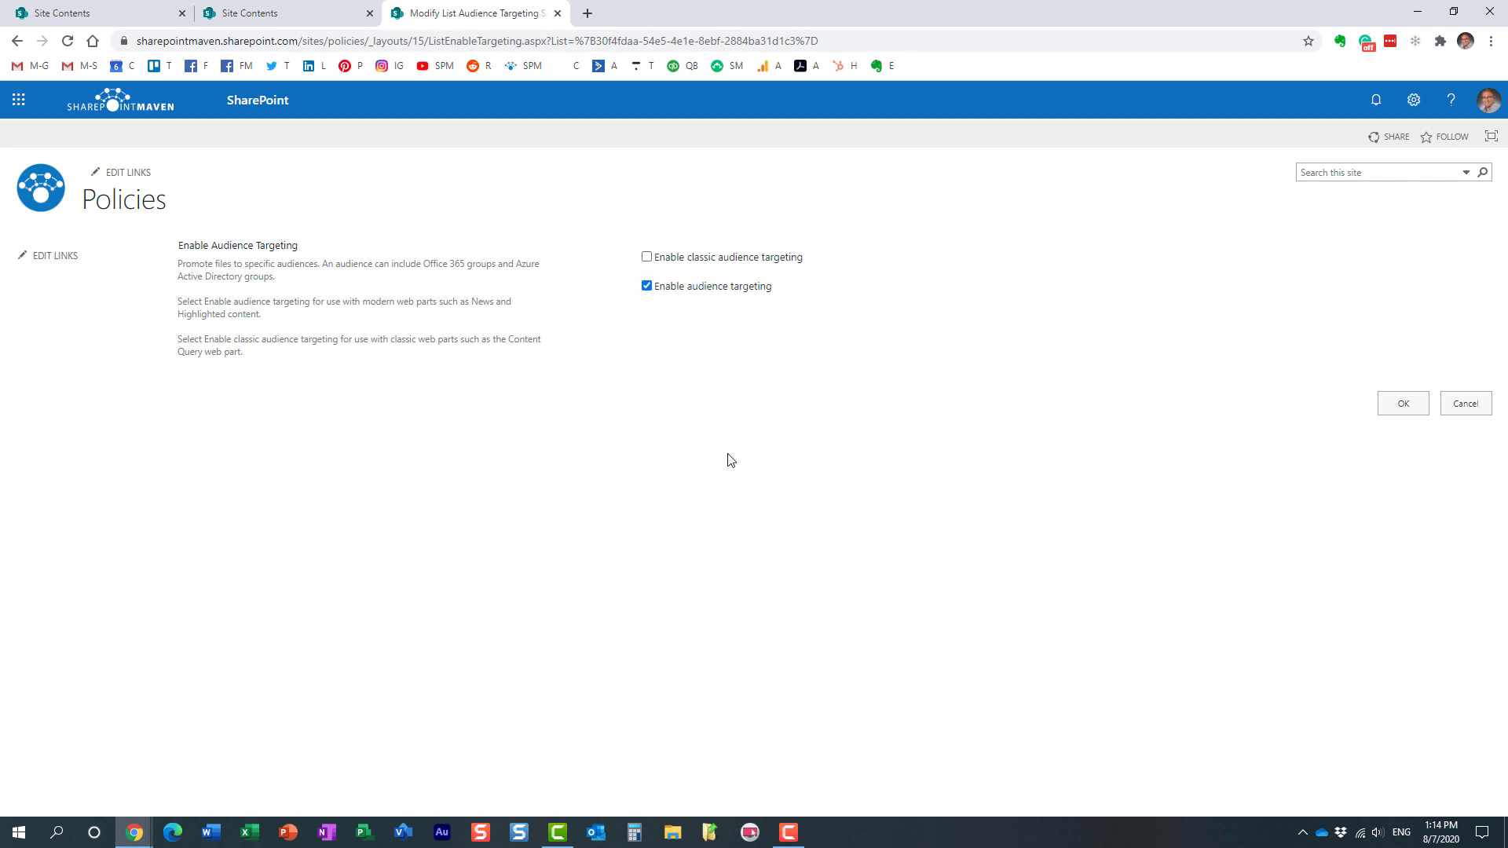
{"action": "left_click", "coordinate": [1403, 405]}
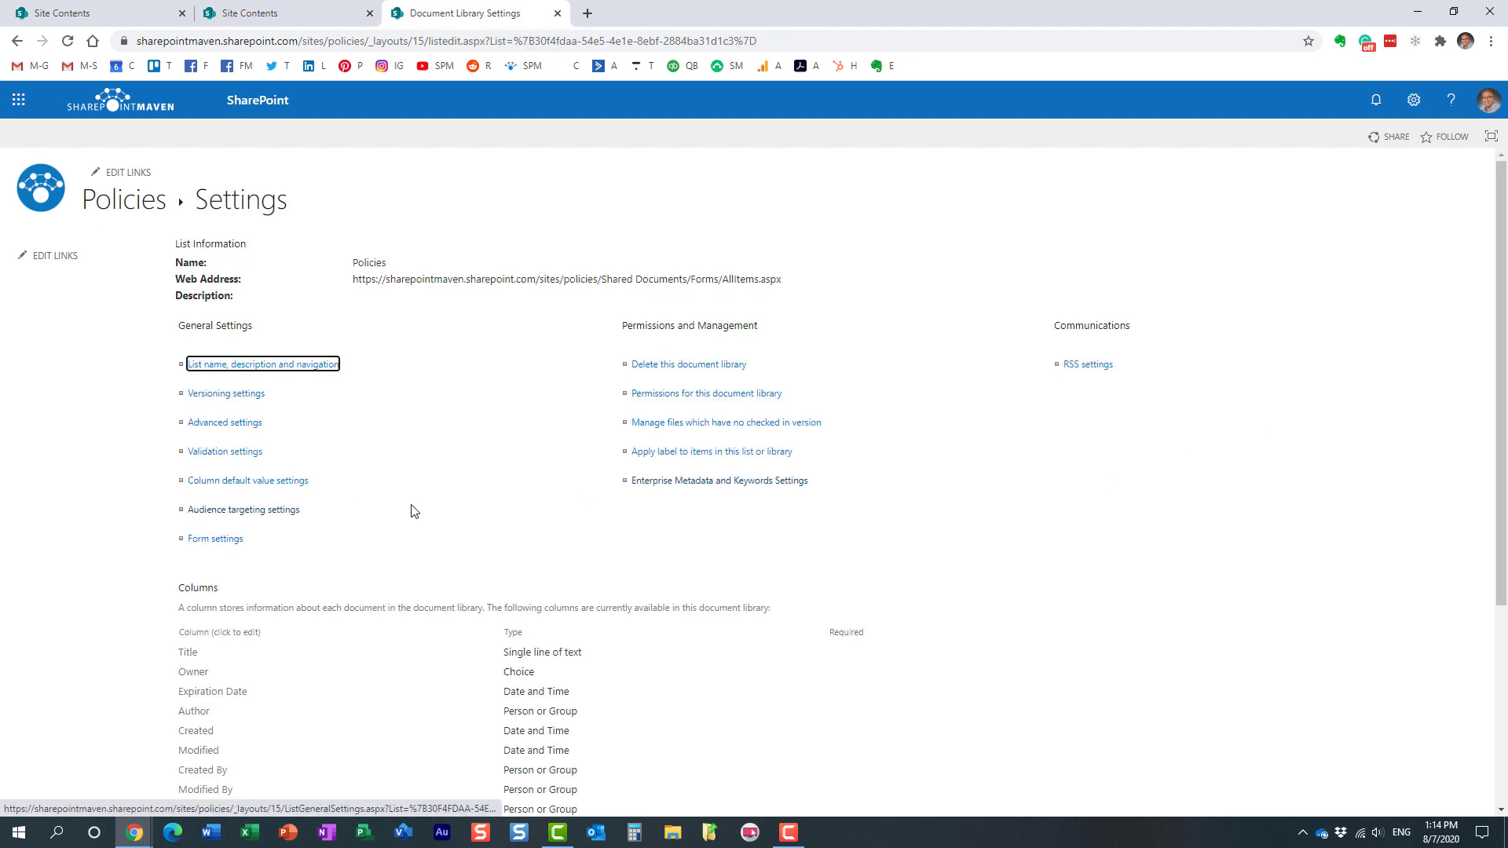
{"action": "left_click", "coordinate": [136, 207]}
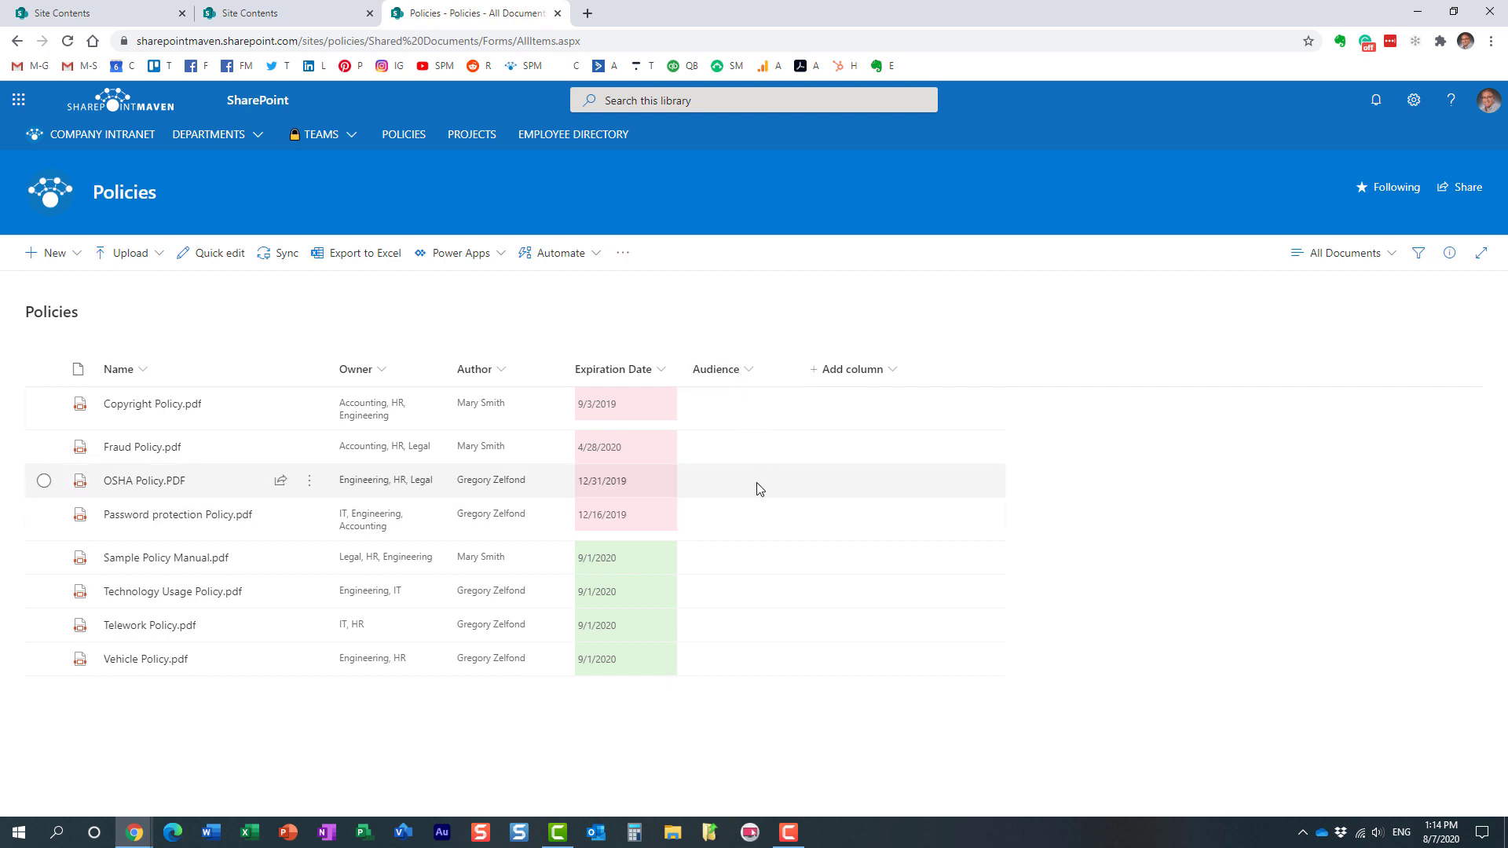
Set the Audience property of Copyright Policy.pdf to Sales Members and deselect the file
{"action": "left_click", "coordinate": [44, 405]}
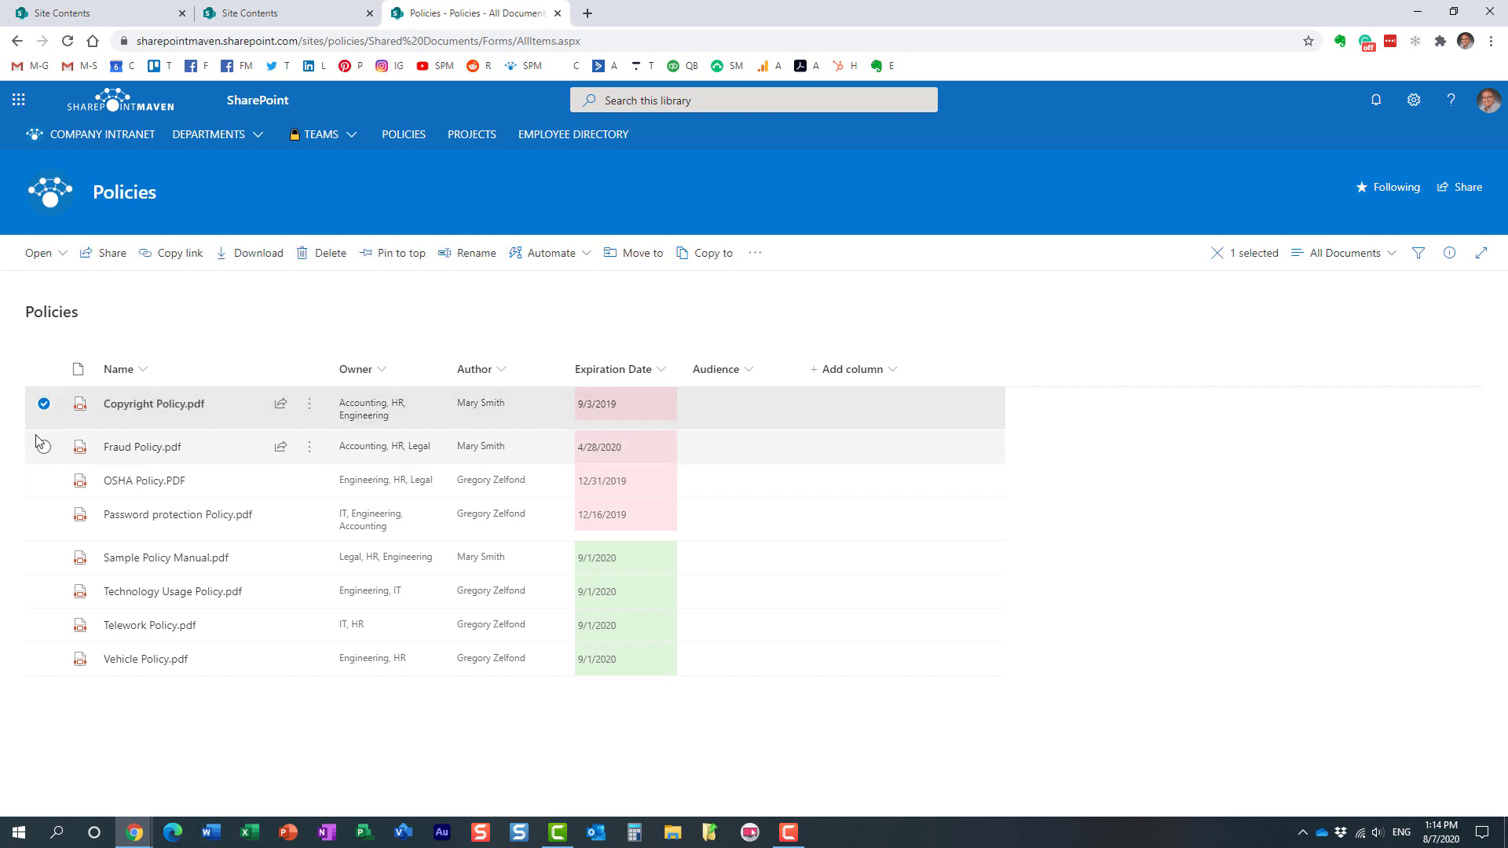
{"action": "left_click", "coordinate": [1448, 264]}
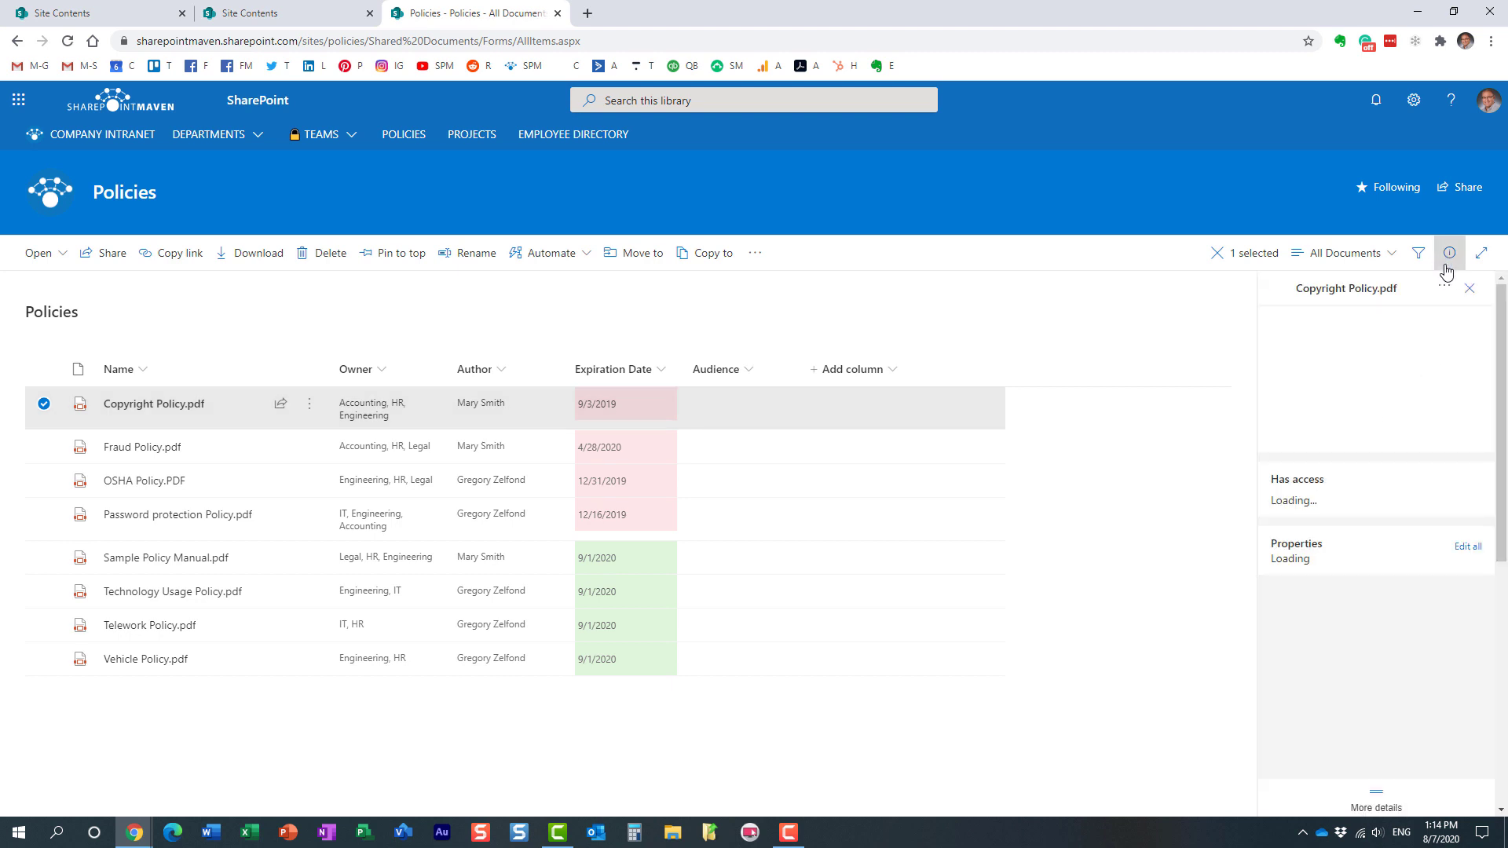
{"action": "scroll", "coordinate": [1320, 680], "scroll_direction": "down", "scroll_amount": 3}
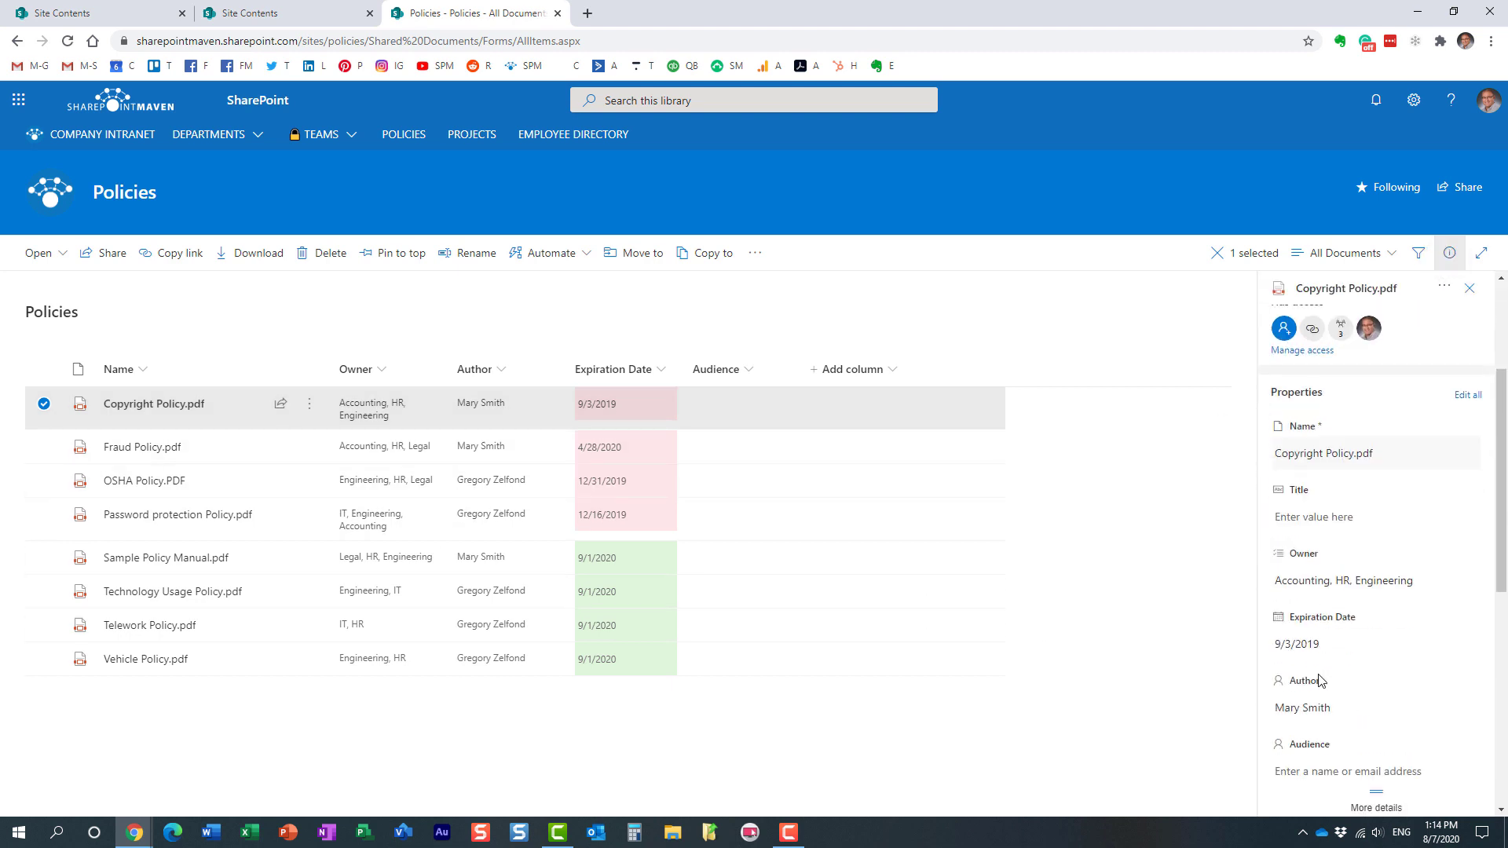
{"action": "scroll", "coordinate": [1319, 680], "scroll_direction": "down", "scroll_amount": 3}
{"action": "left_click", "coordinate": [1324, 564]}
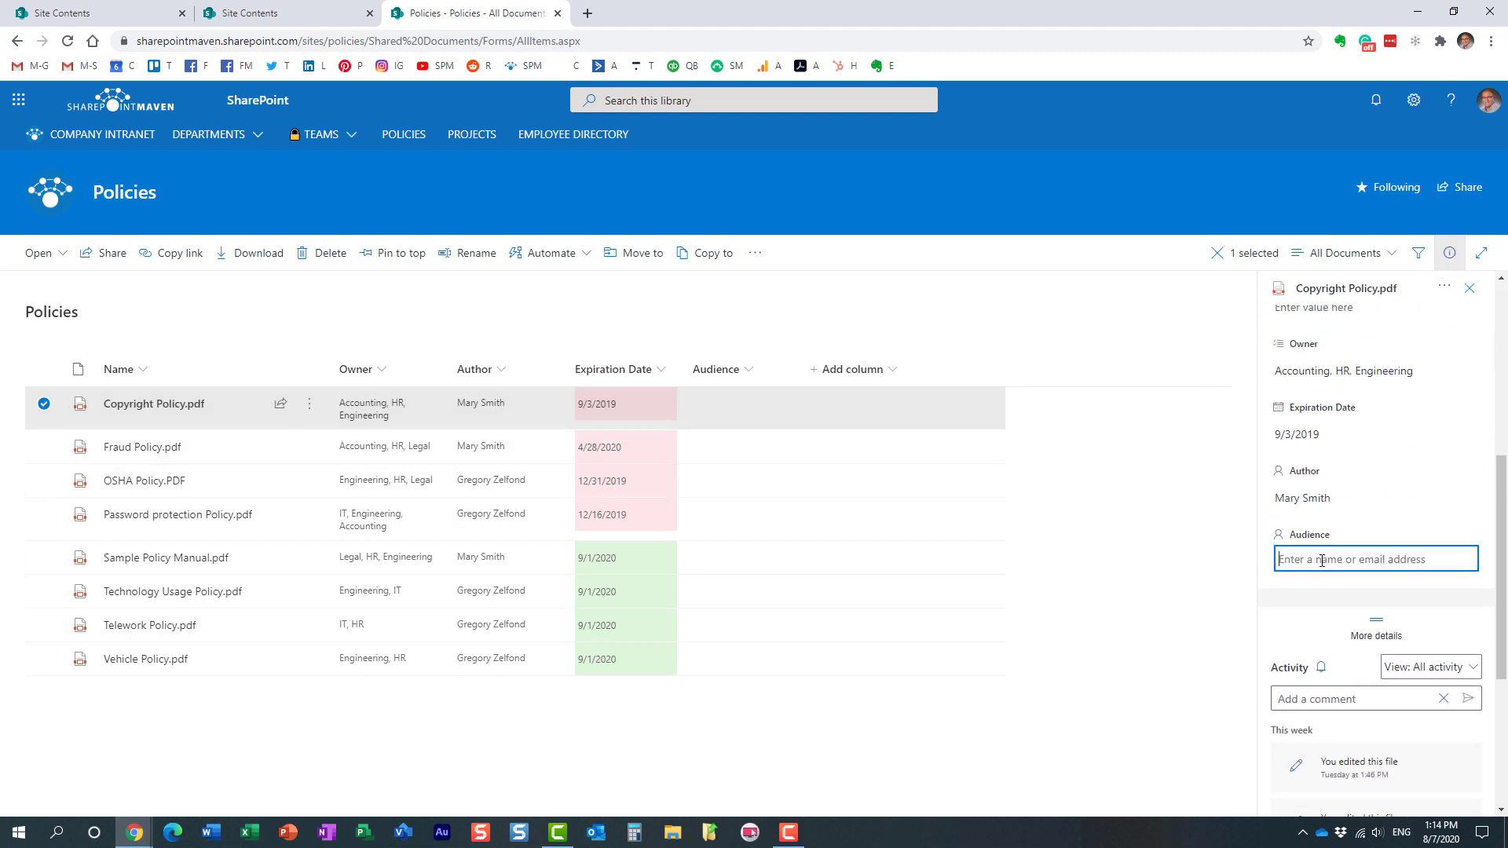
{"action": "type", "text": "sale"}
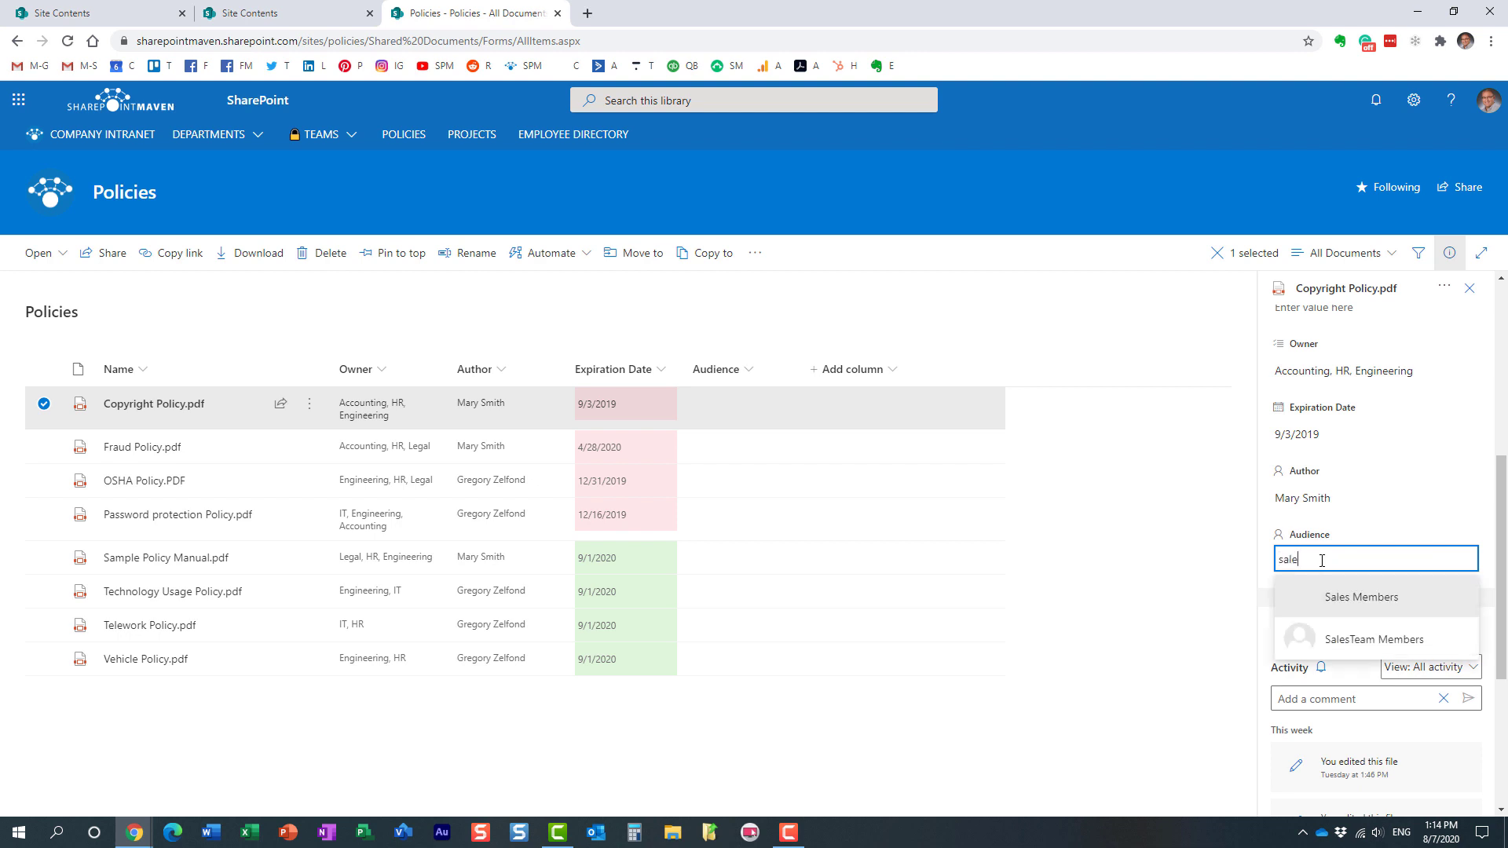
{"action": "left_click", "coordinate": [1375, 599]}
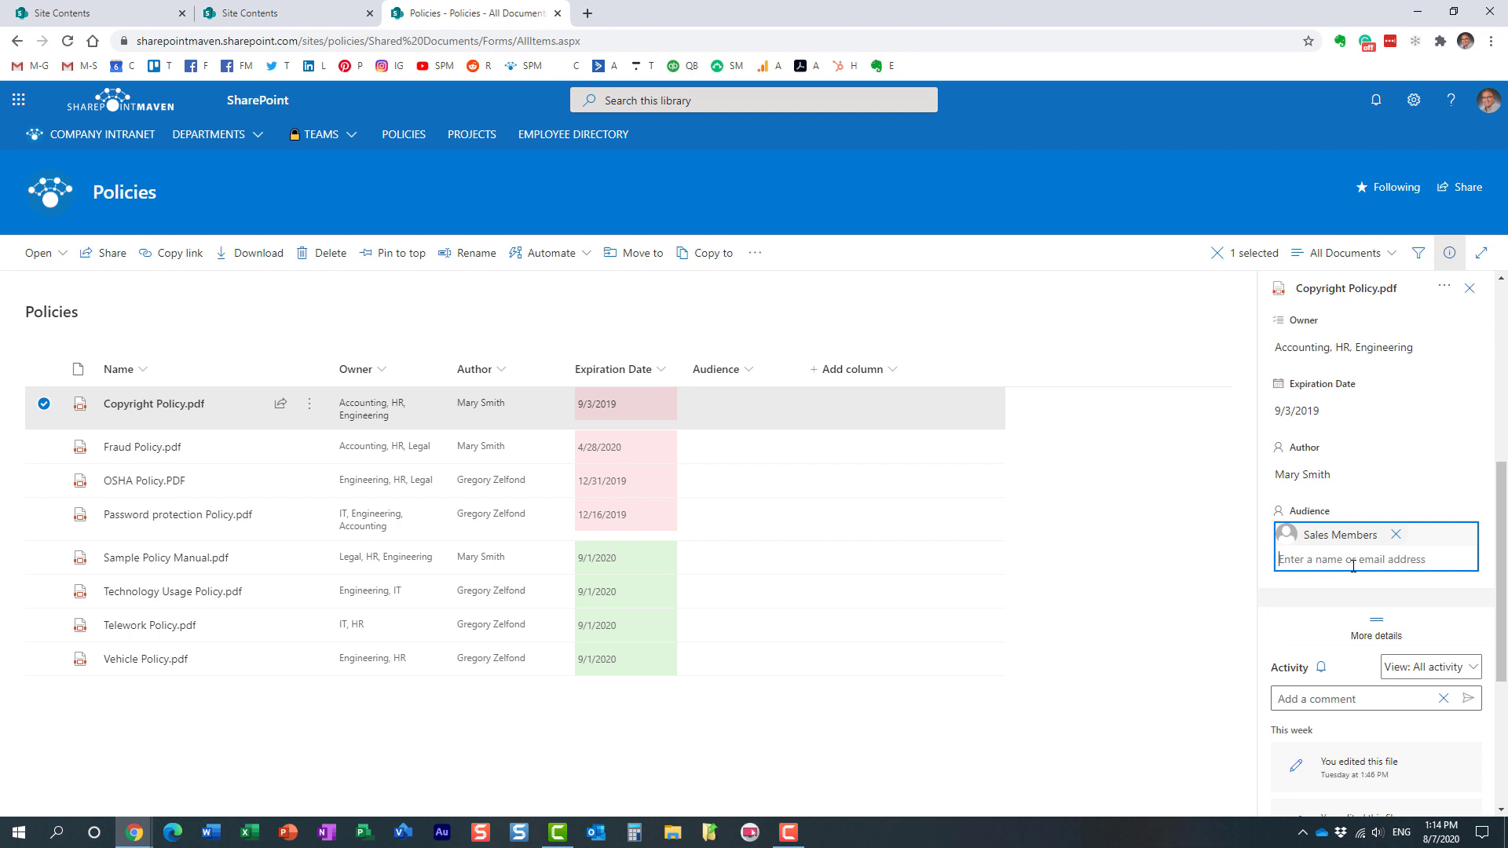
{"action": "left_click", "coordinate": [1276, 588]}
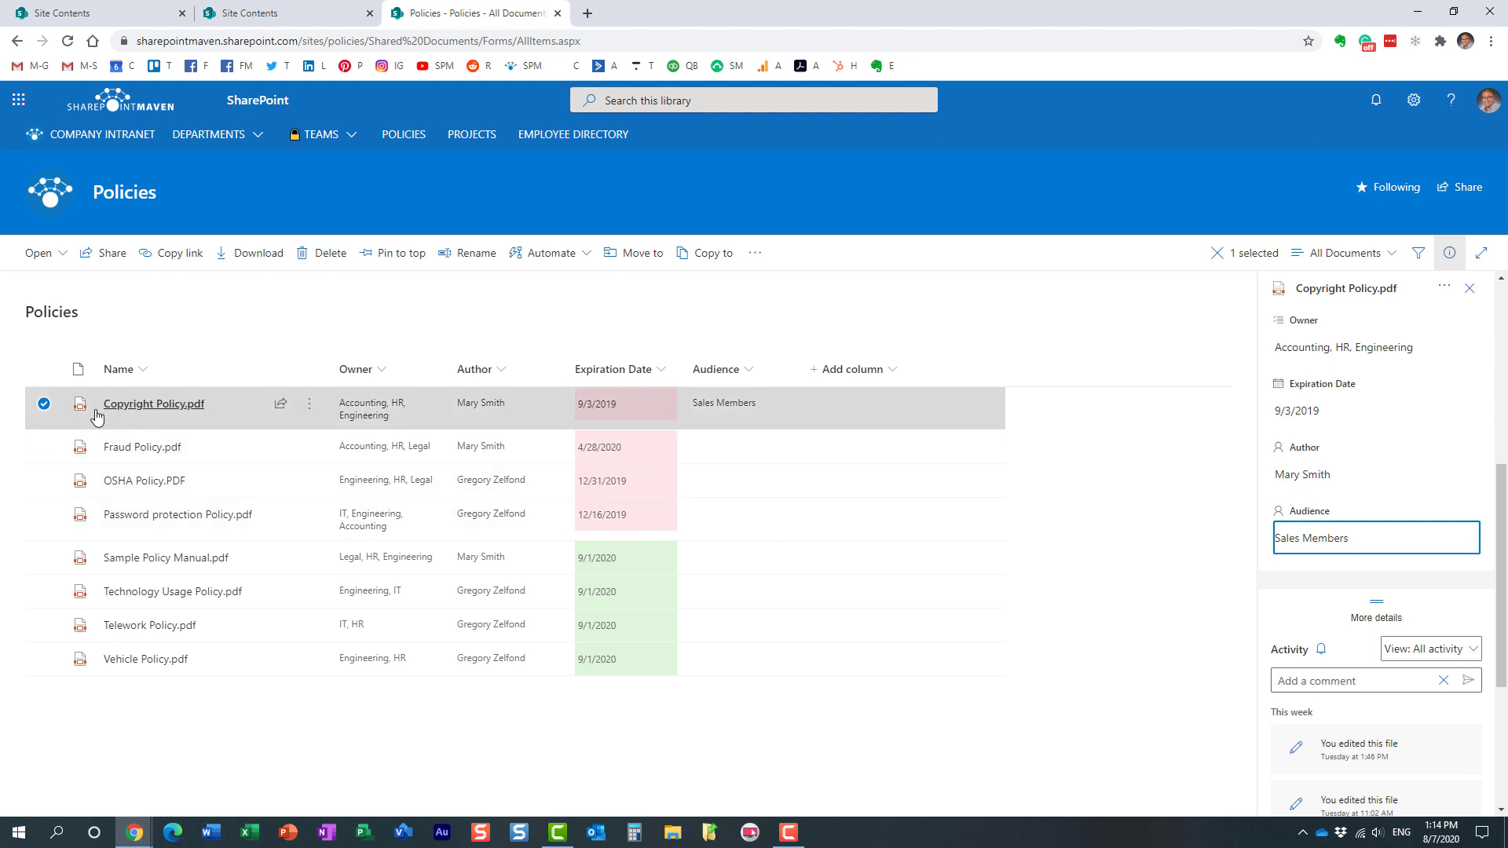
{"action": "left_click", "coordinate": [44, 405]}
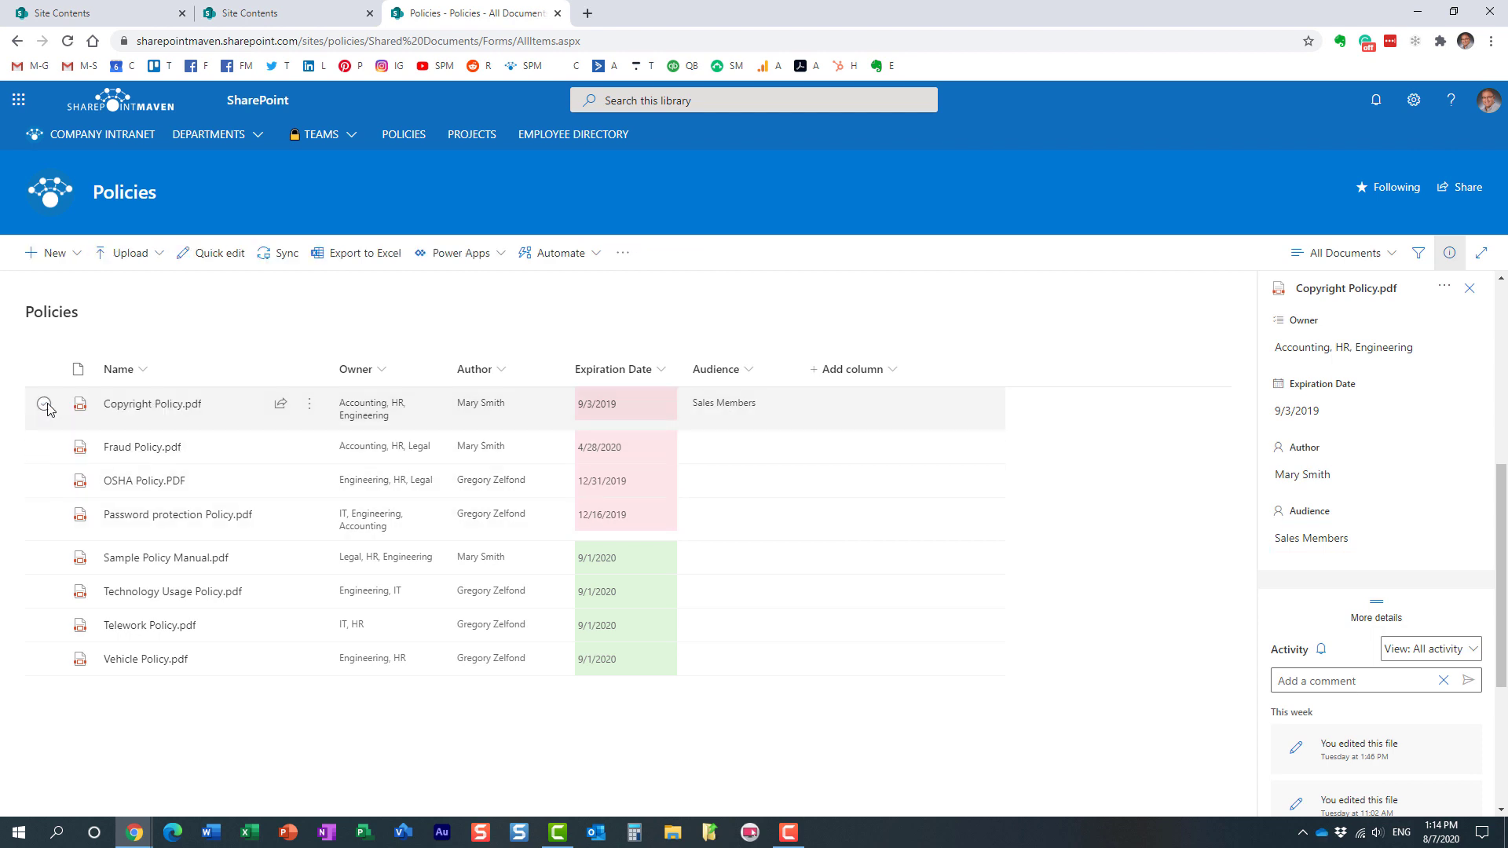
In quick edit, fill the Sales Members audience down from Copyright Policy.pdf to Fraud Policy.pdf and OSHA Policy.PDF
{"action": "left_click", "coordinate": [211, 255]}
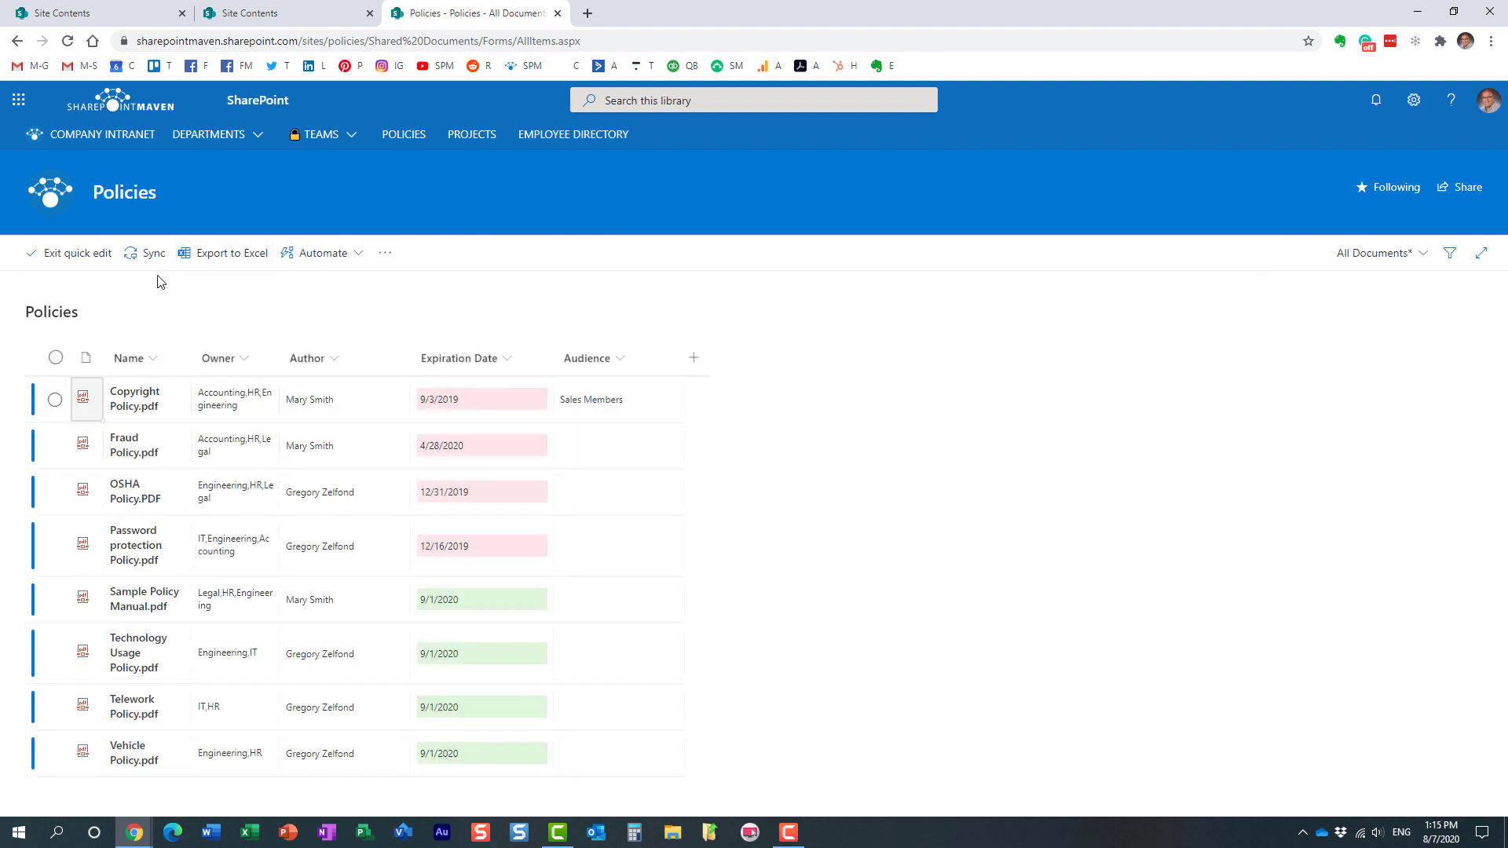
{"action": "left_click", "coordinate": [616, 441]}
{"action": "left_click", "coordinate": [617, 420]}
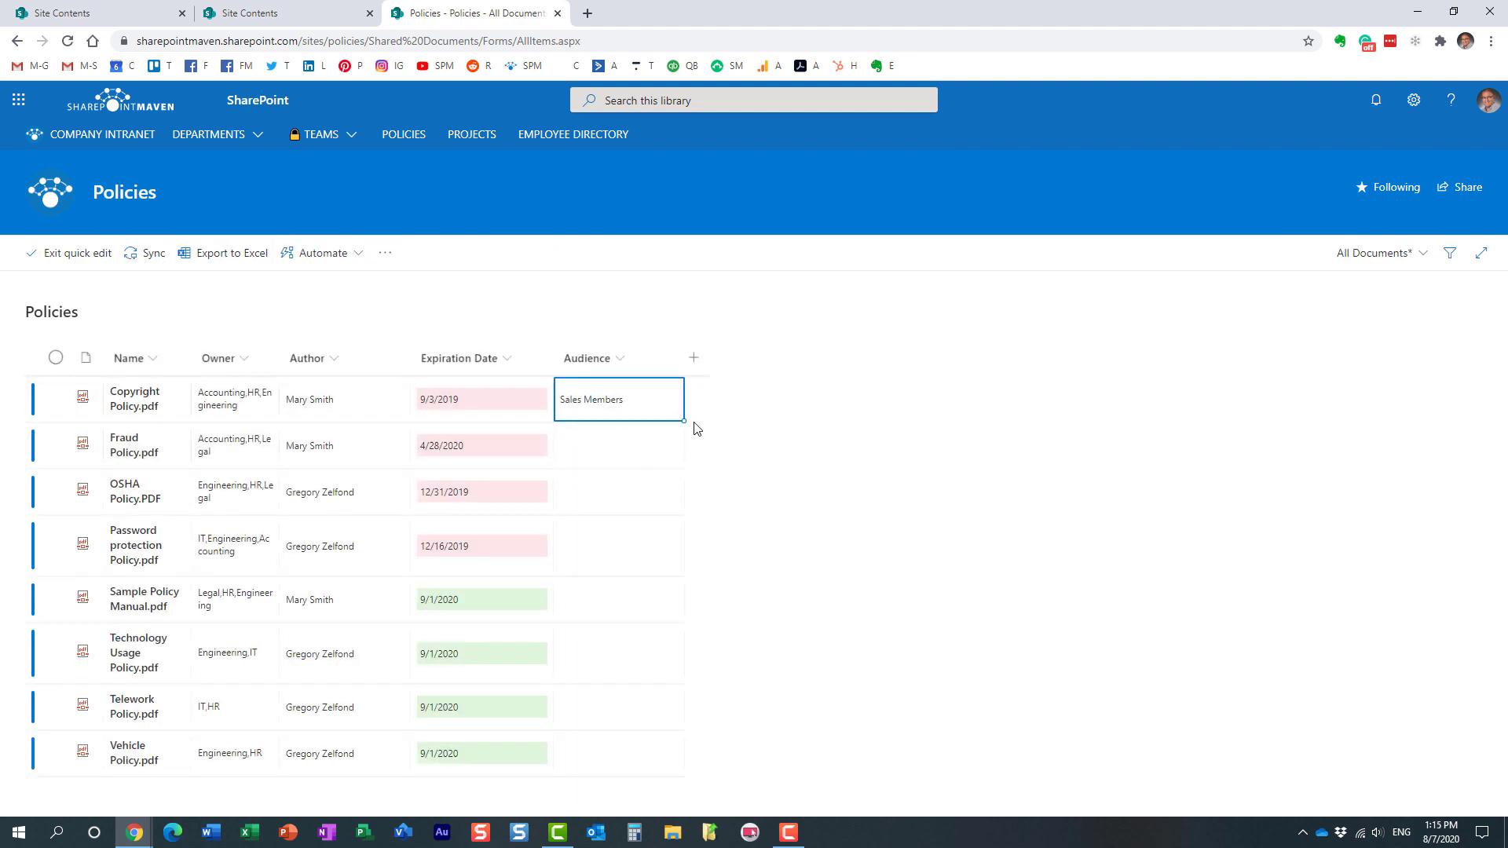
{"action": "left_click_drag", "start_coordinate": [683, 420], "coordinate": [595, 504]}
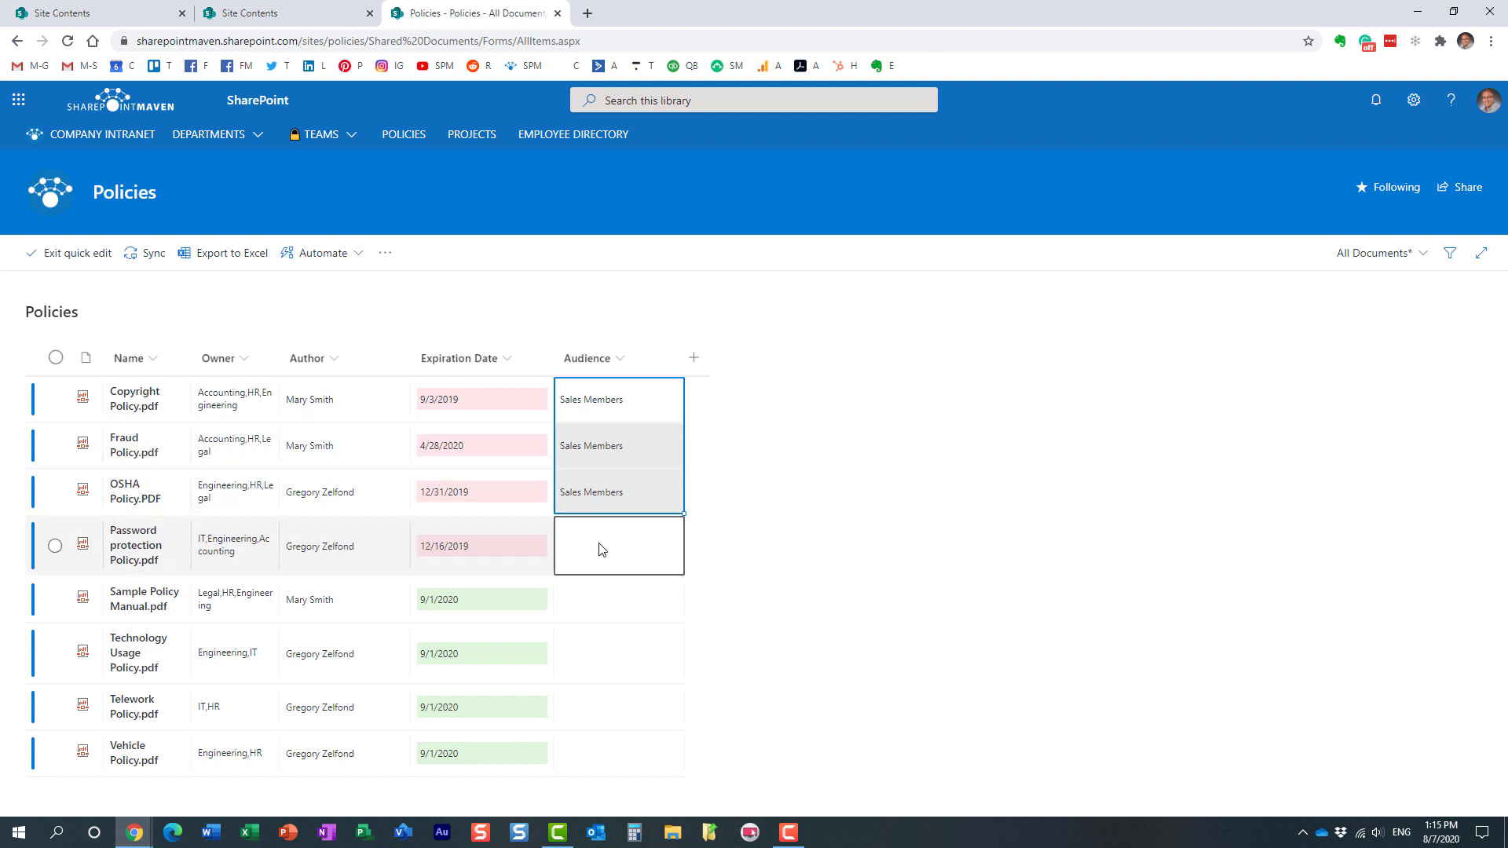
Set the audience of Password protection Policy.pdf to Marketing Team Members, fill it down through Vehicle Policy.pdf, and exit quick edit
{"action": "left_click", "coordinate": [598, 545]}
{"action": "left_click", "coordinate": [598, 546]}
{"action": "type", "text": "marke"}
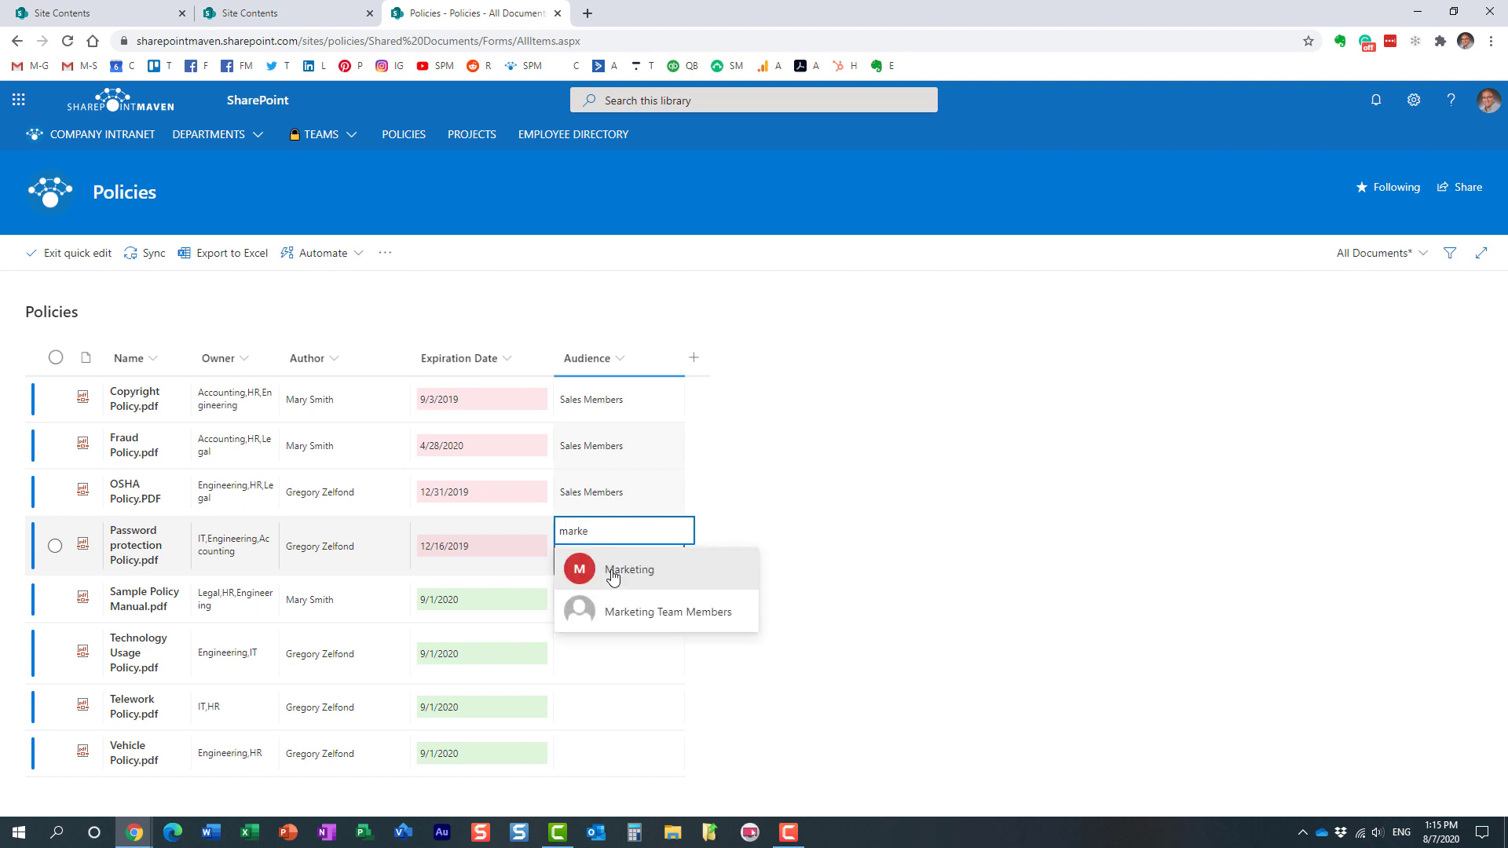
{"action": "left_click", "coordinate": [637, 615]}
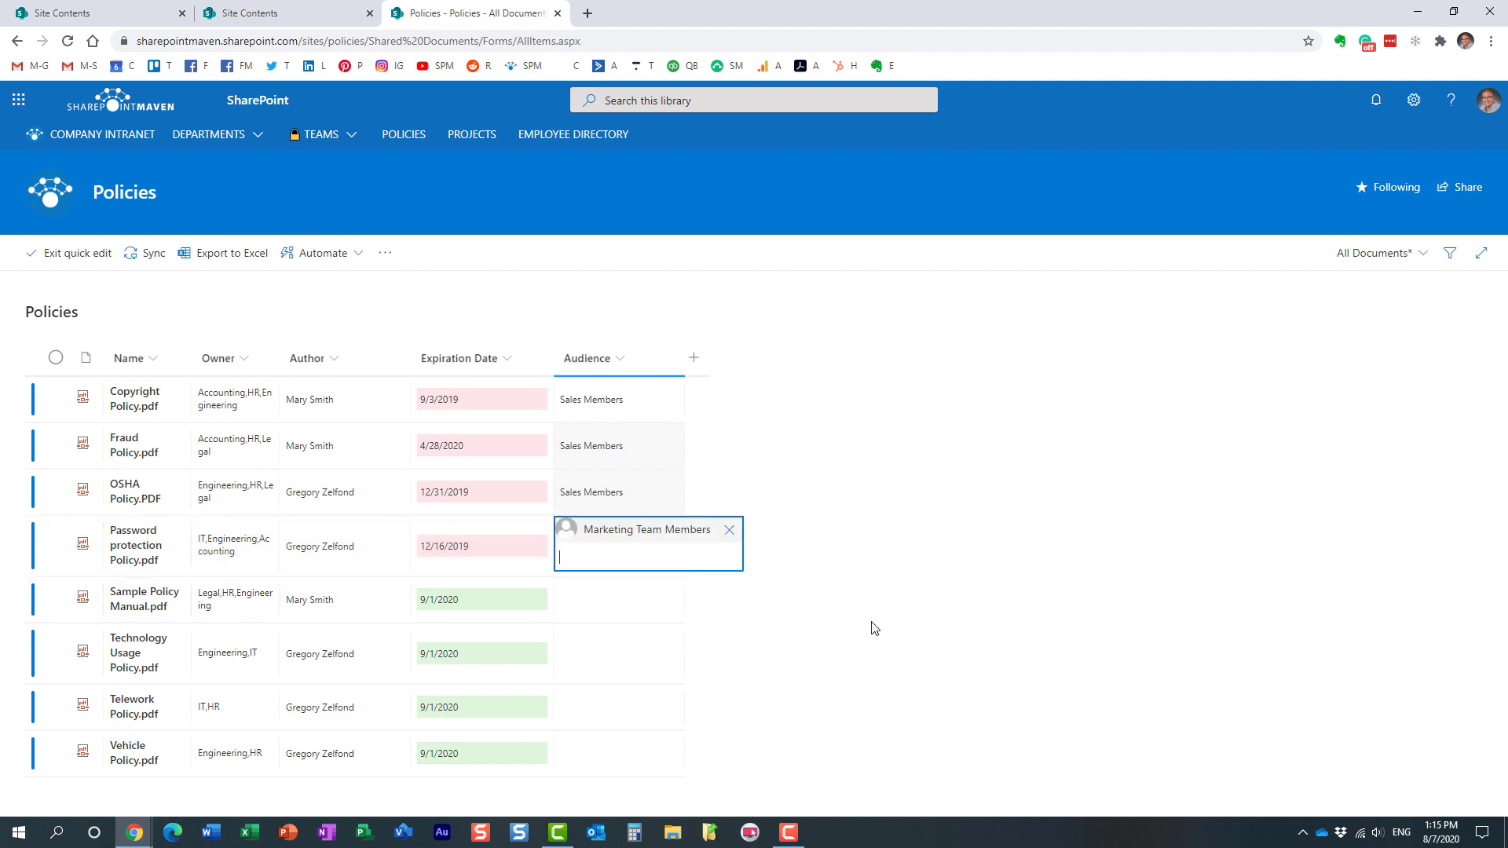
{"action": "left_click", "coordinate": [699, 518]}
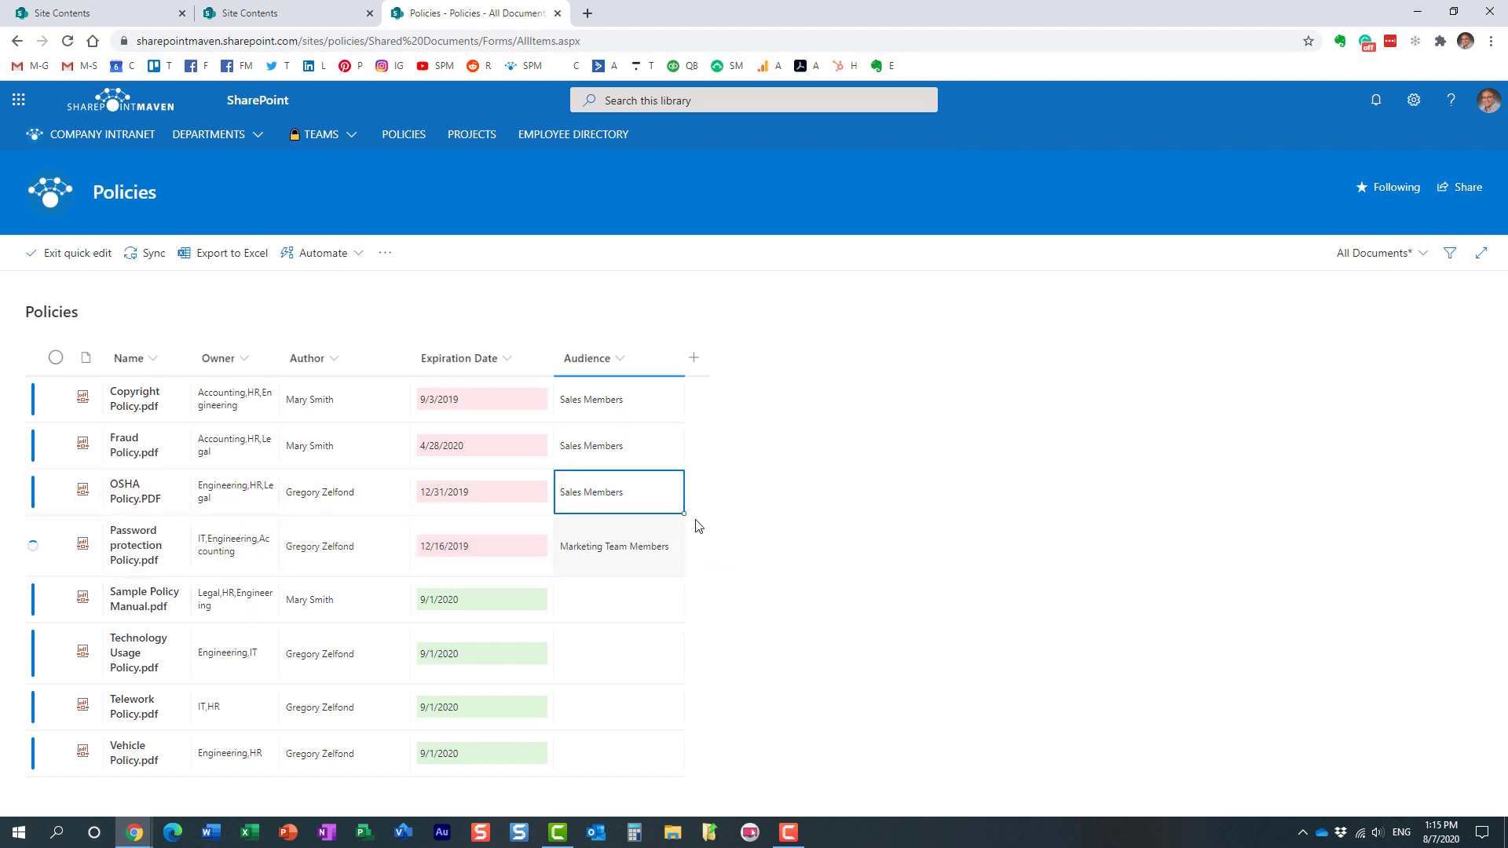
{"action": "left_click_drag", "start_coordinate": [683, 576], "coordinate": [669, 753]}
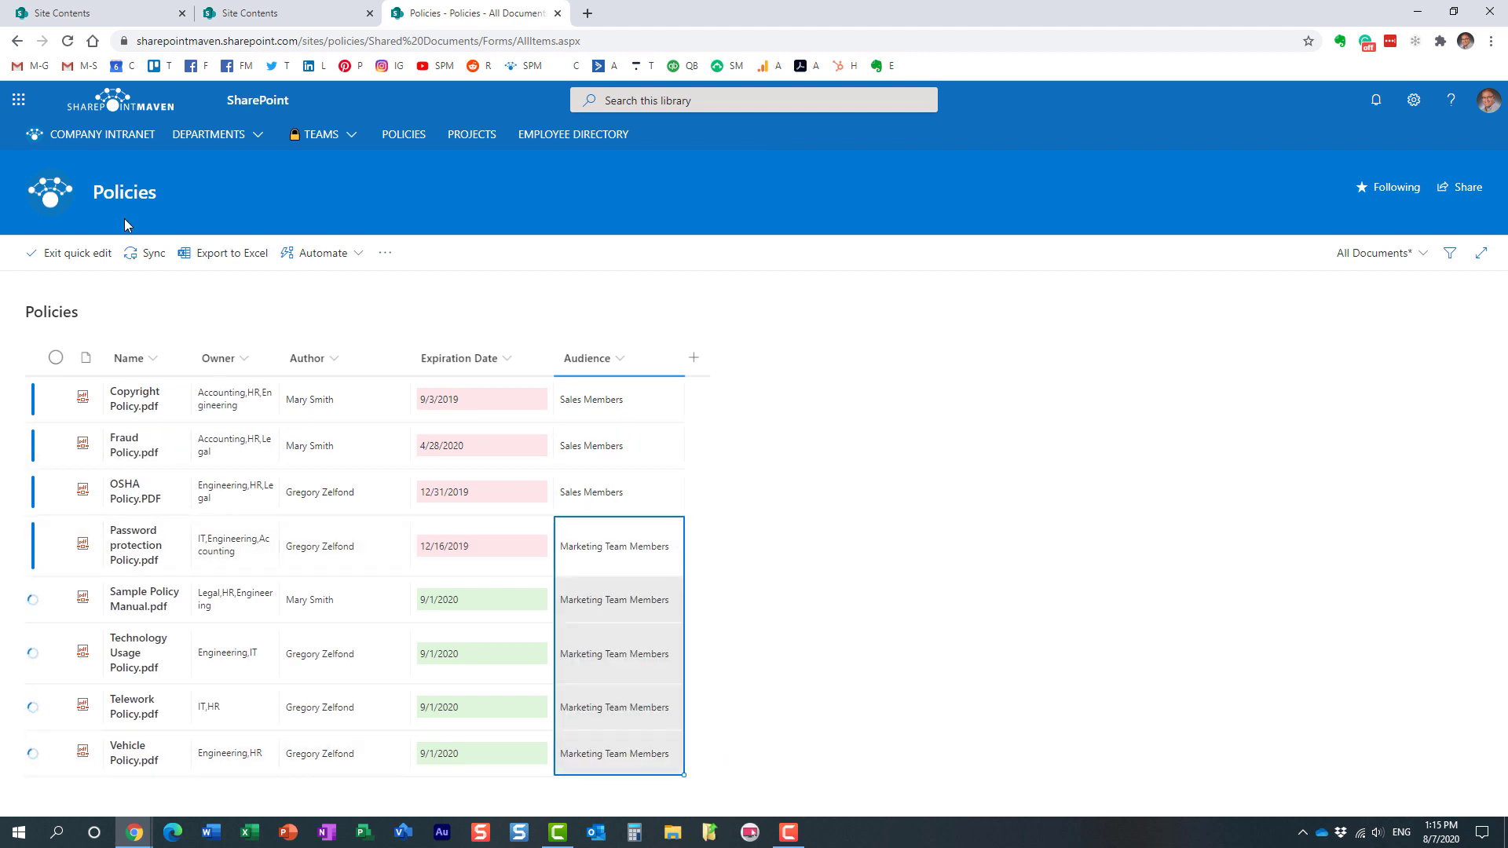
{"action": "left_click", "coordinate": [83, 252]}
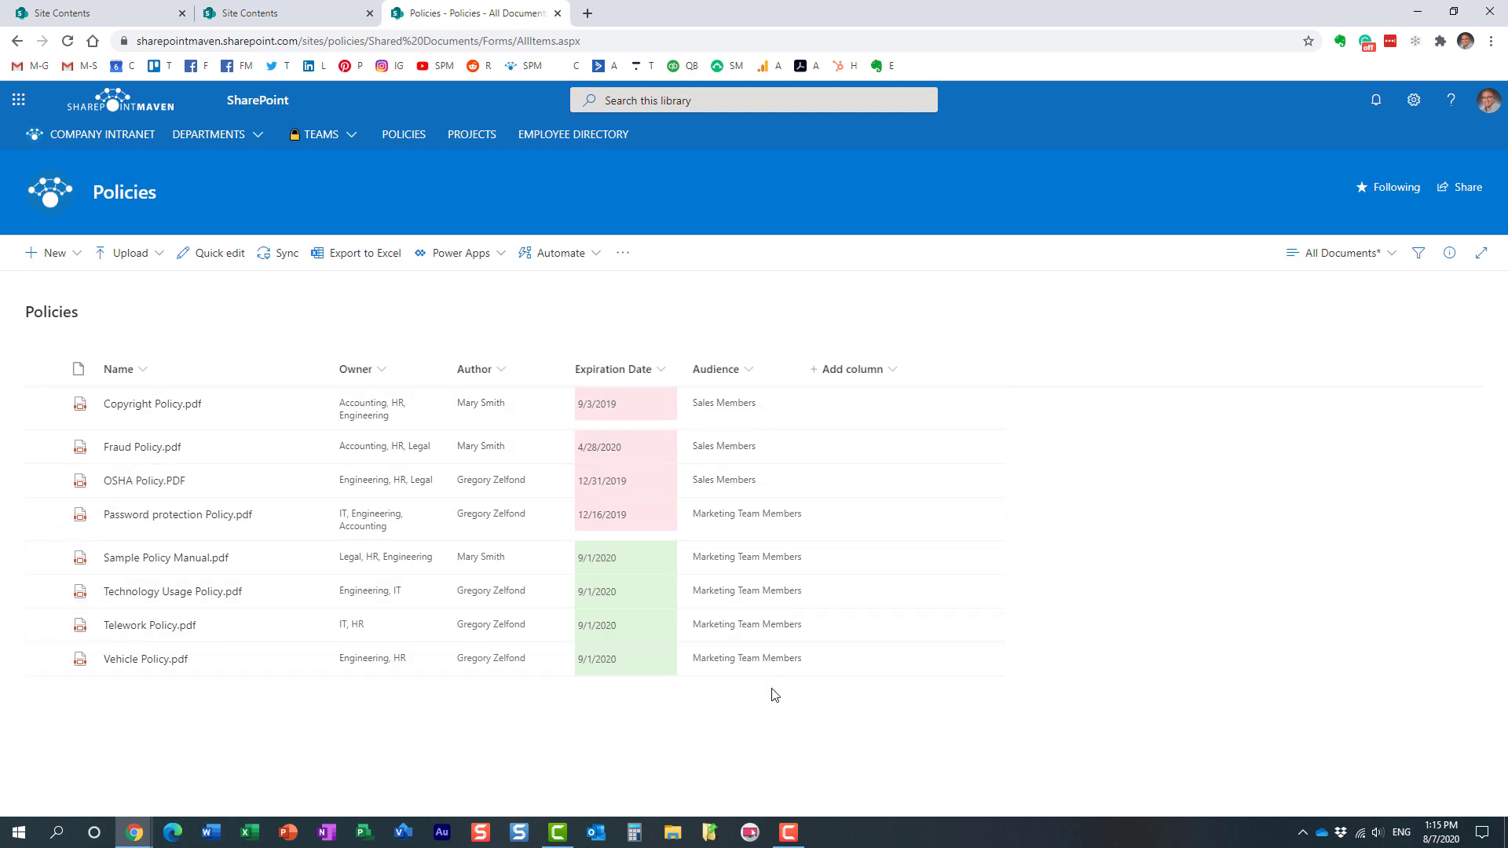
Edit the site home page and add a Highlighted content web part to the section below the full-width column
{"action": "left_click", "coordinate": [49, 206]}
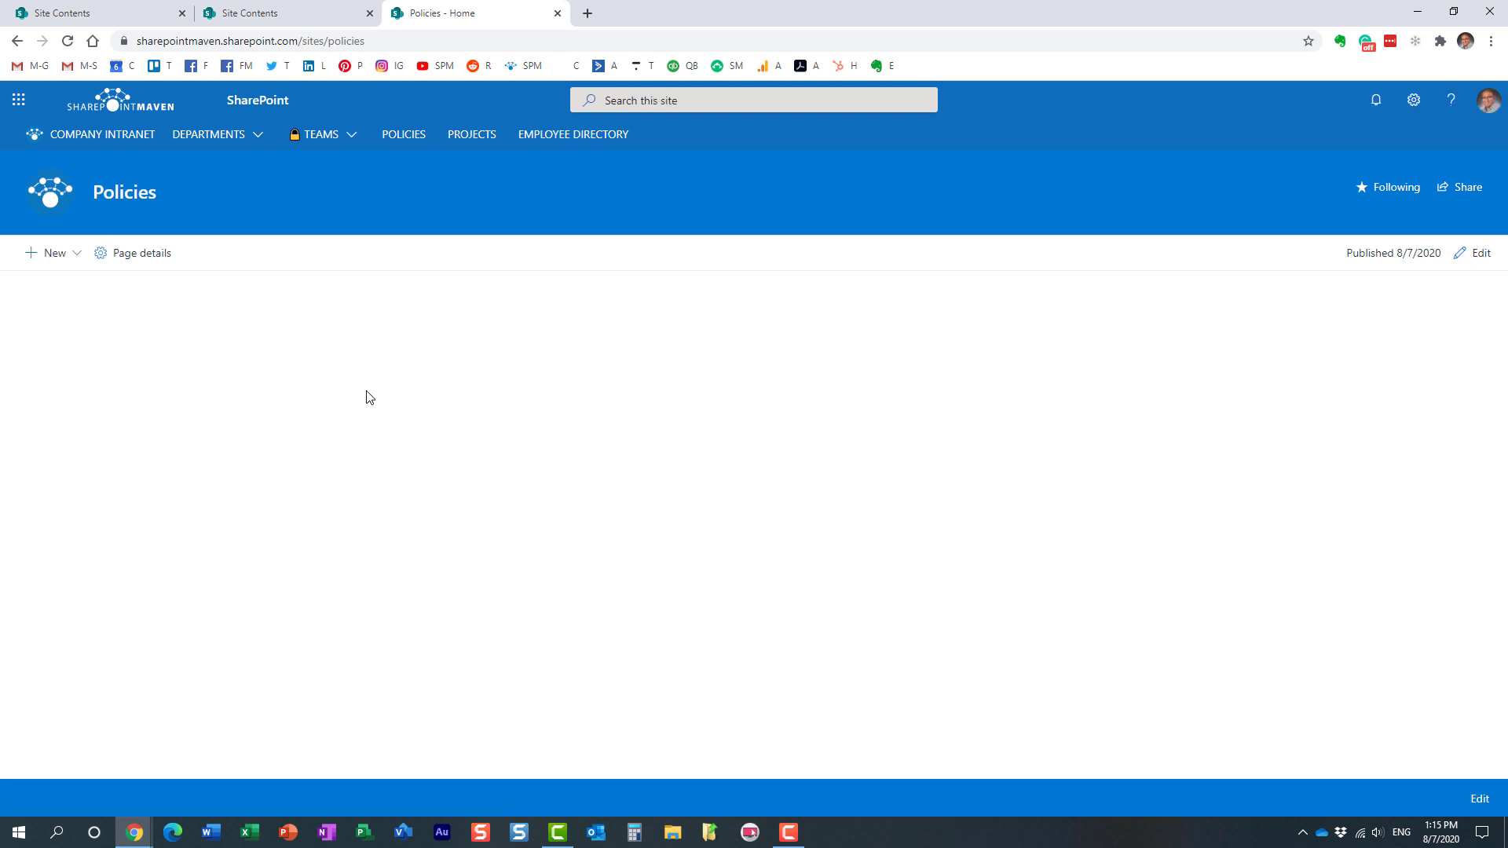
{"action": "left_click", "coordinate": [1473, 258]}
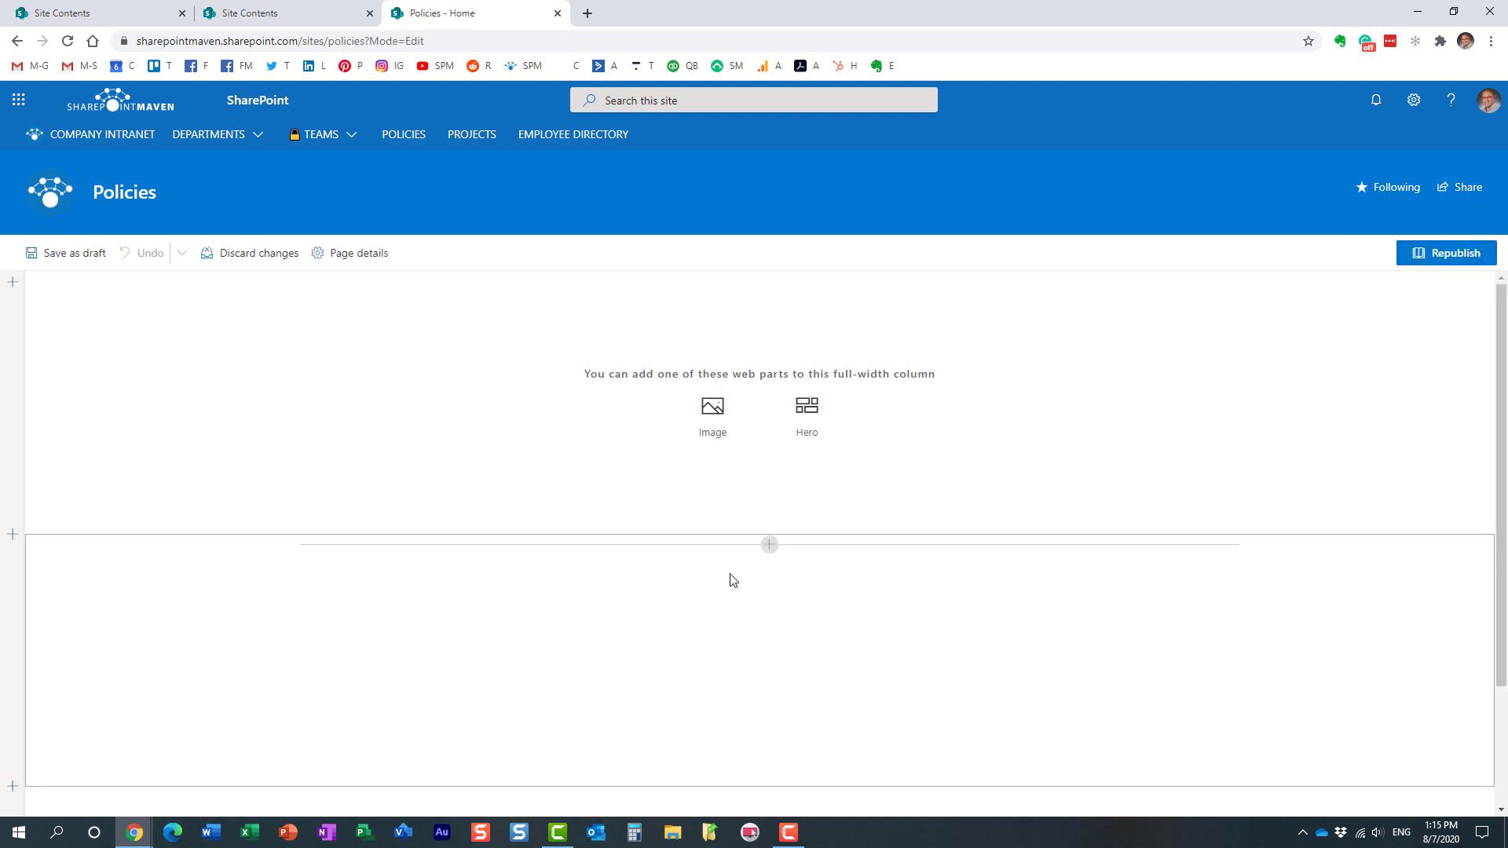
{"action": "left_click", "coordinate": [769, 545]}
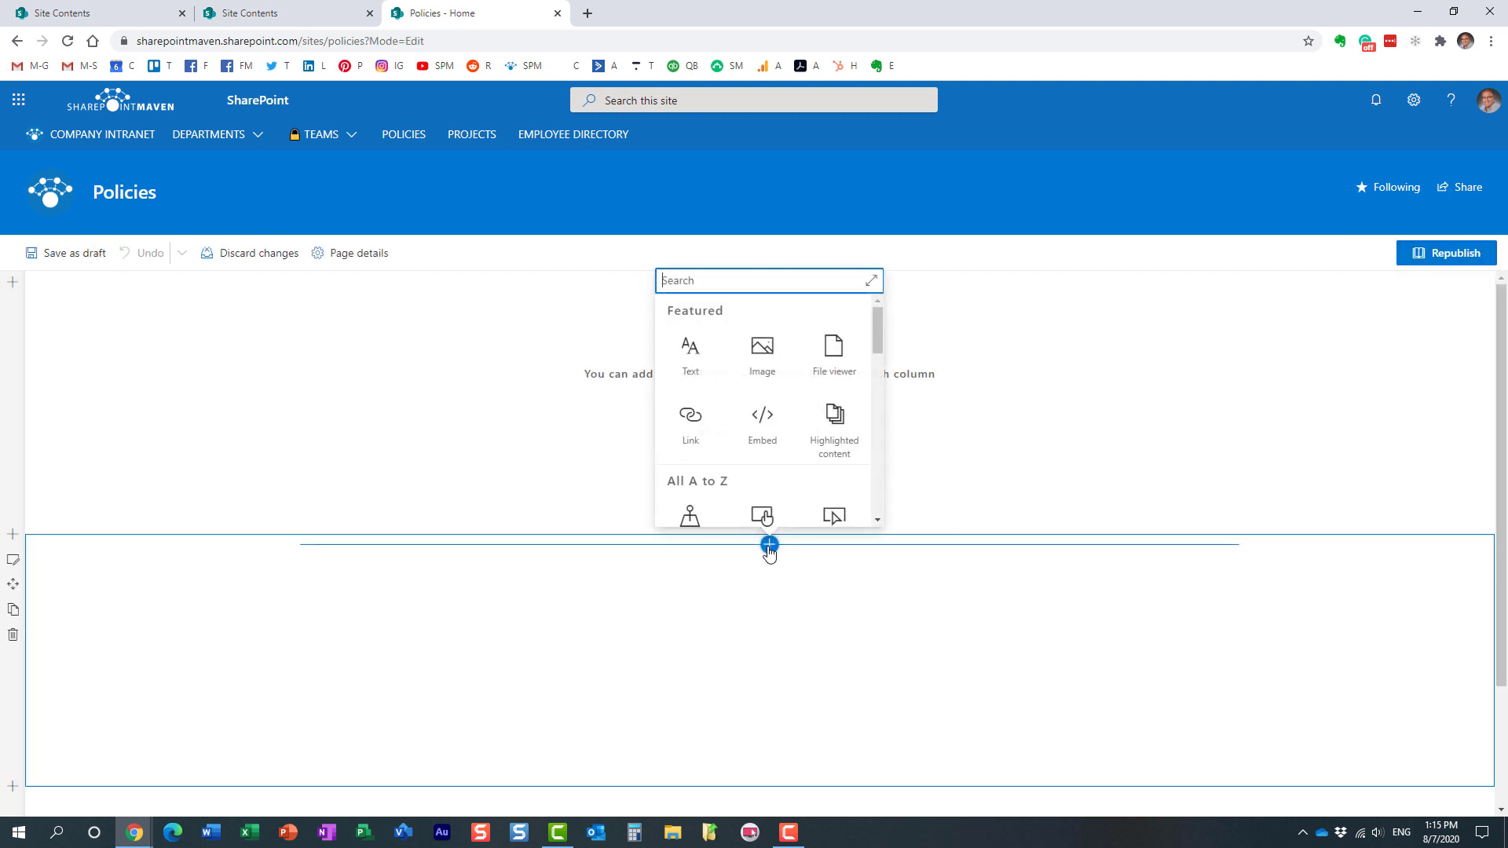
{"action": "left_click", "coordinate": [834, 426]}
{"action": "scroll", "coordinate": [595, 430], "scroll_direction": "up", "scroll_amount": 3}
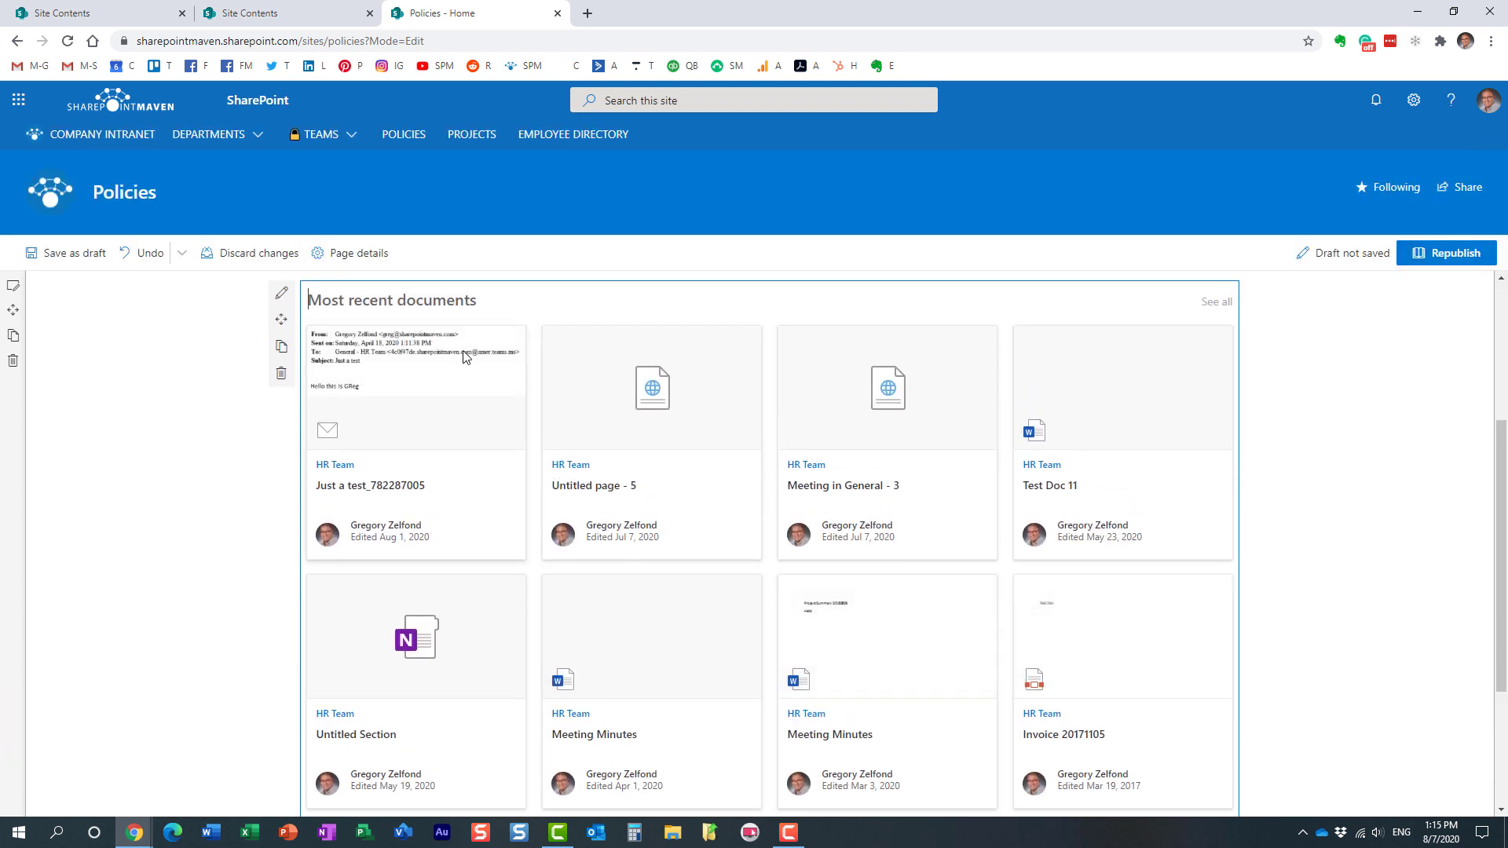
Set the Highlighted content web part's source to a document library on this site, choose the Policies library, and review the displayed files
{"action": "left_click", "coordinate": [282, 298]}
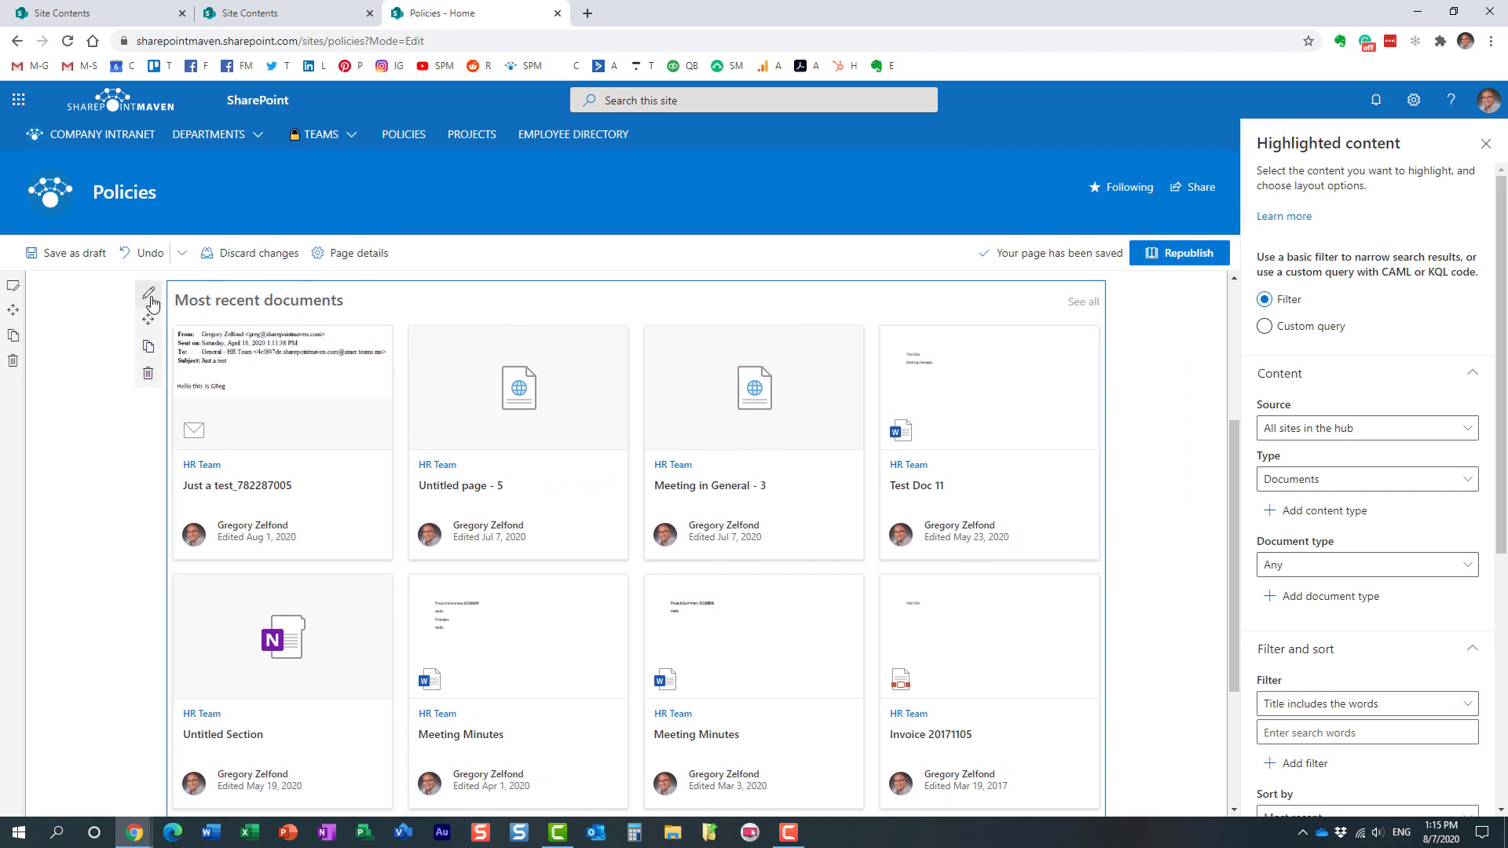
{"action": "left_click", "coordinate": [1316, 436]}
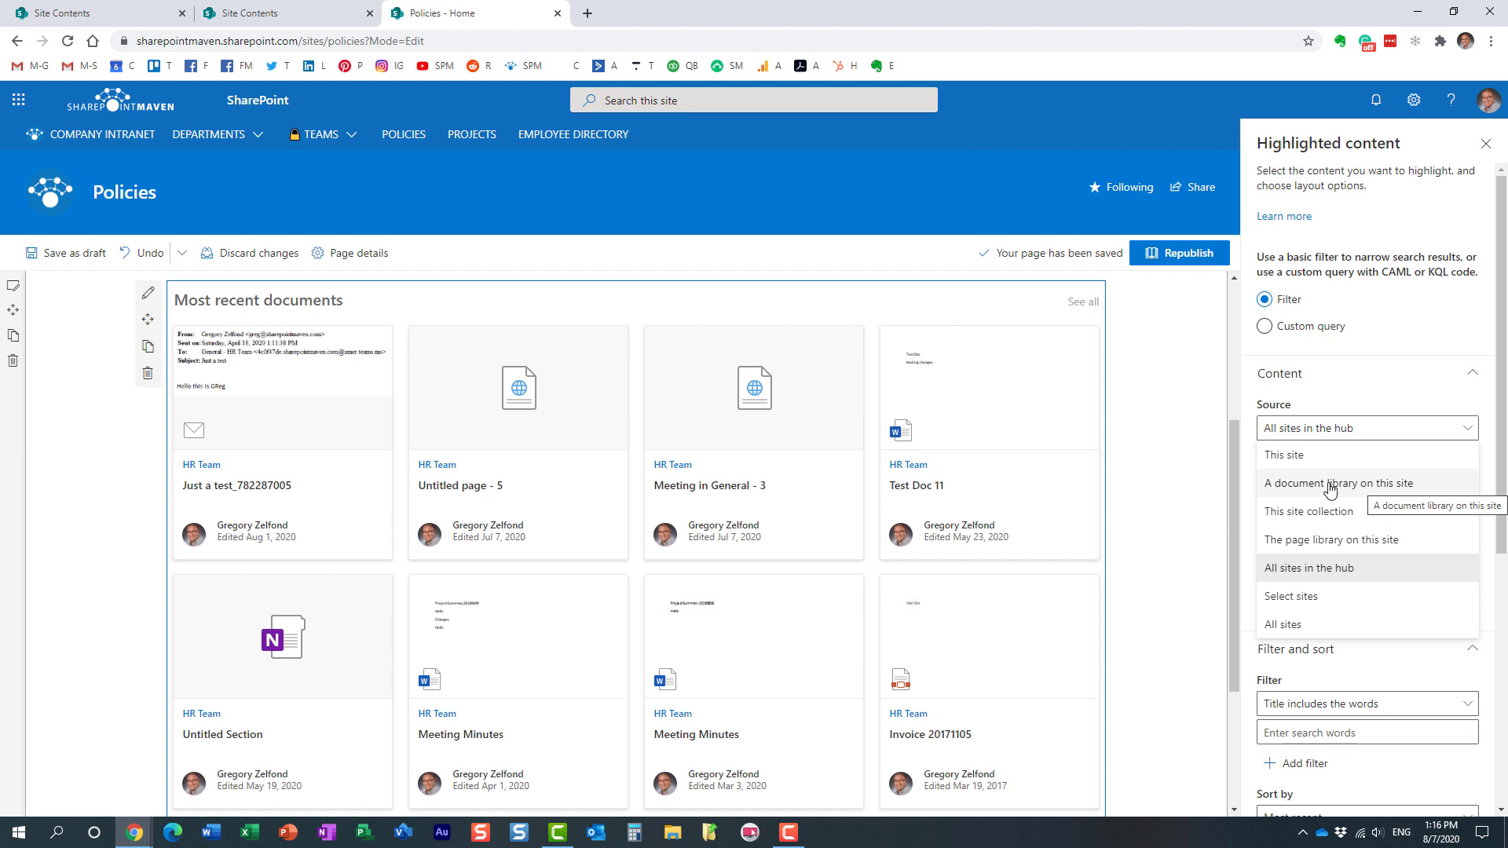
{"action": "left_click", "coordinate": [1330, 484]}
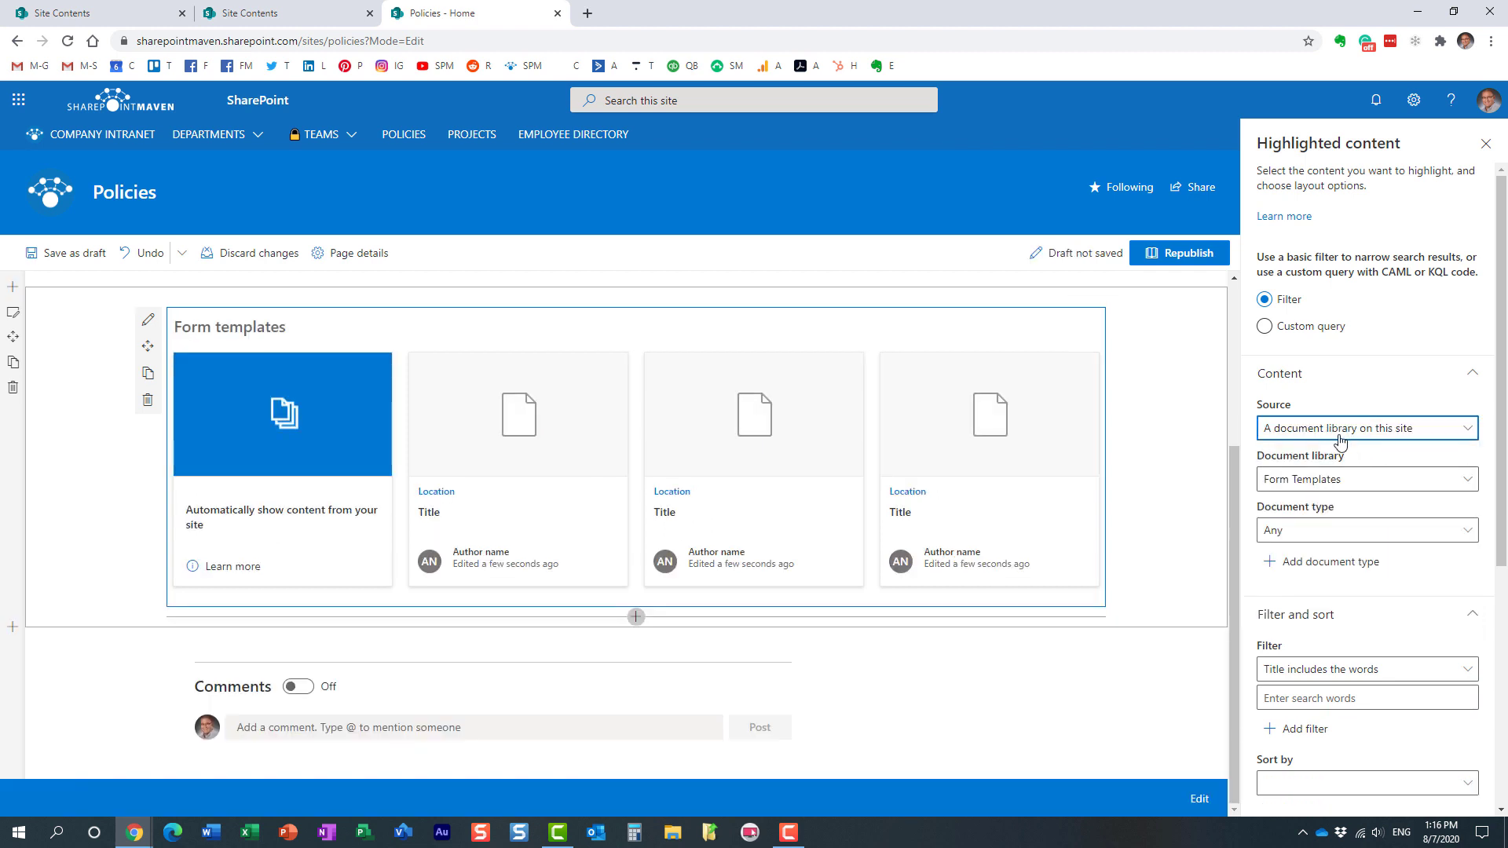
{"action": "left_click", "coordinate": [1334, 487]}
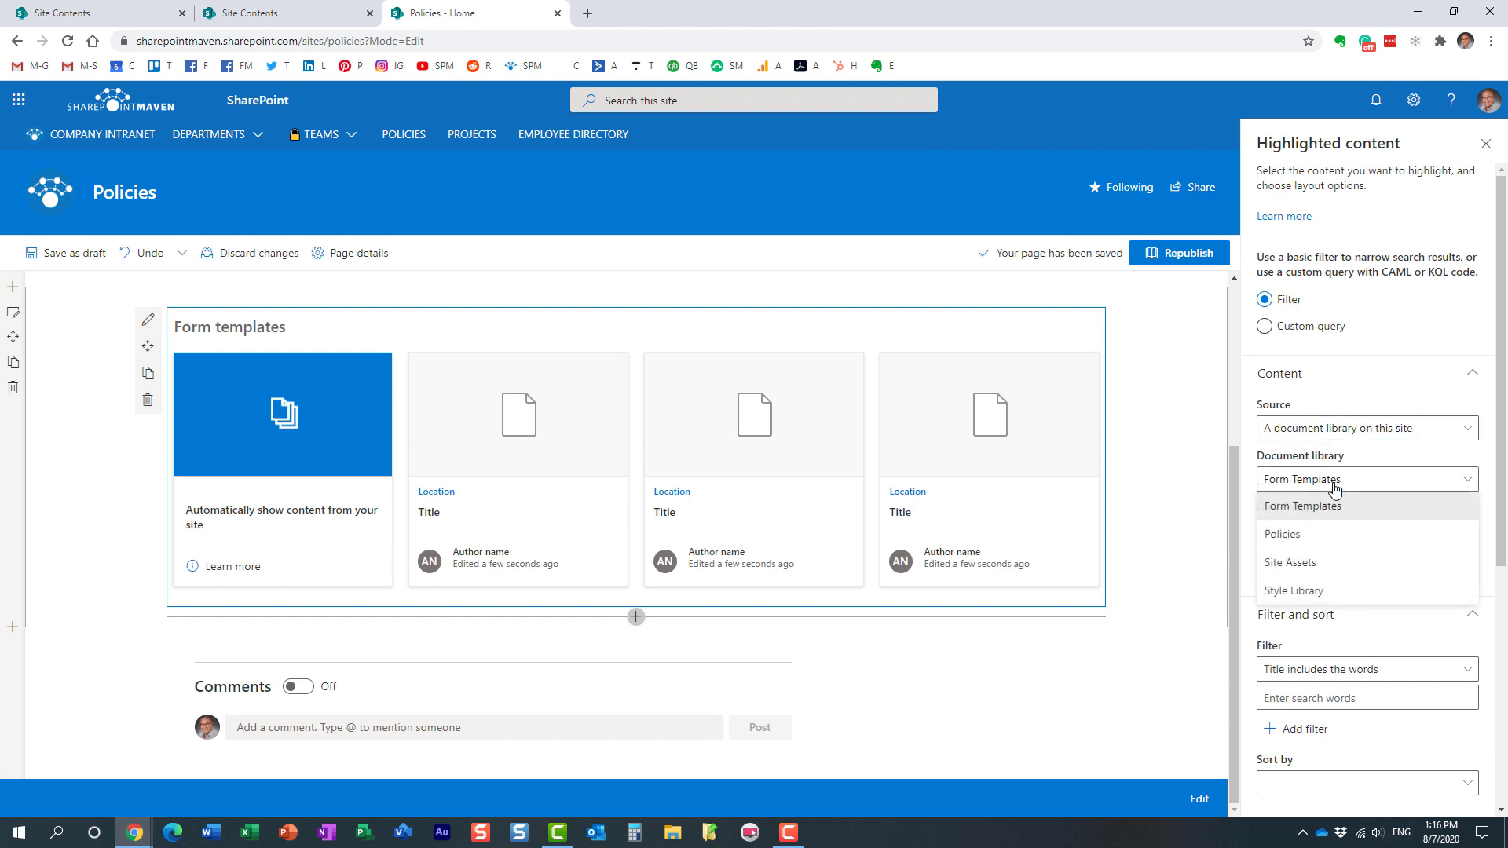
{"action": "left_click", "coordinate": [1306, 535]}
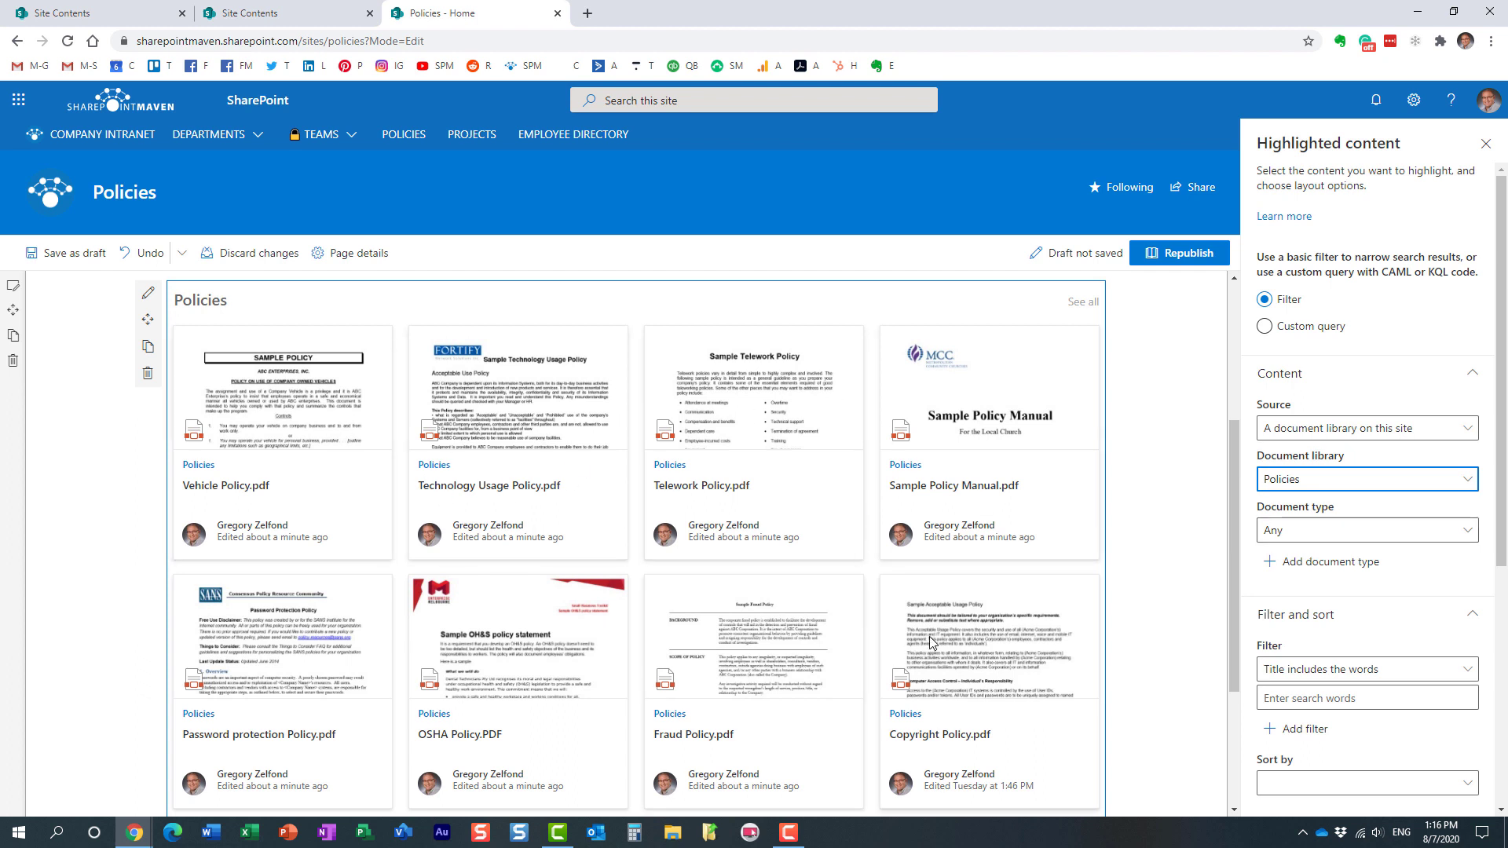
{"action": "scroll", "coordinate": [994, 641], "scroll_direction": "down", "scroll_amount": 1}
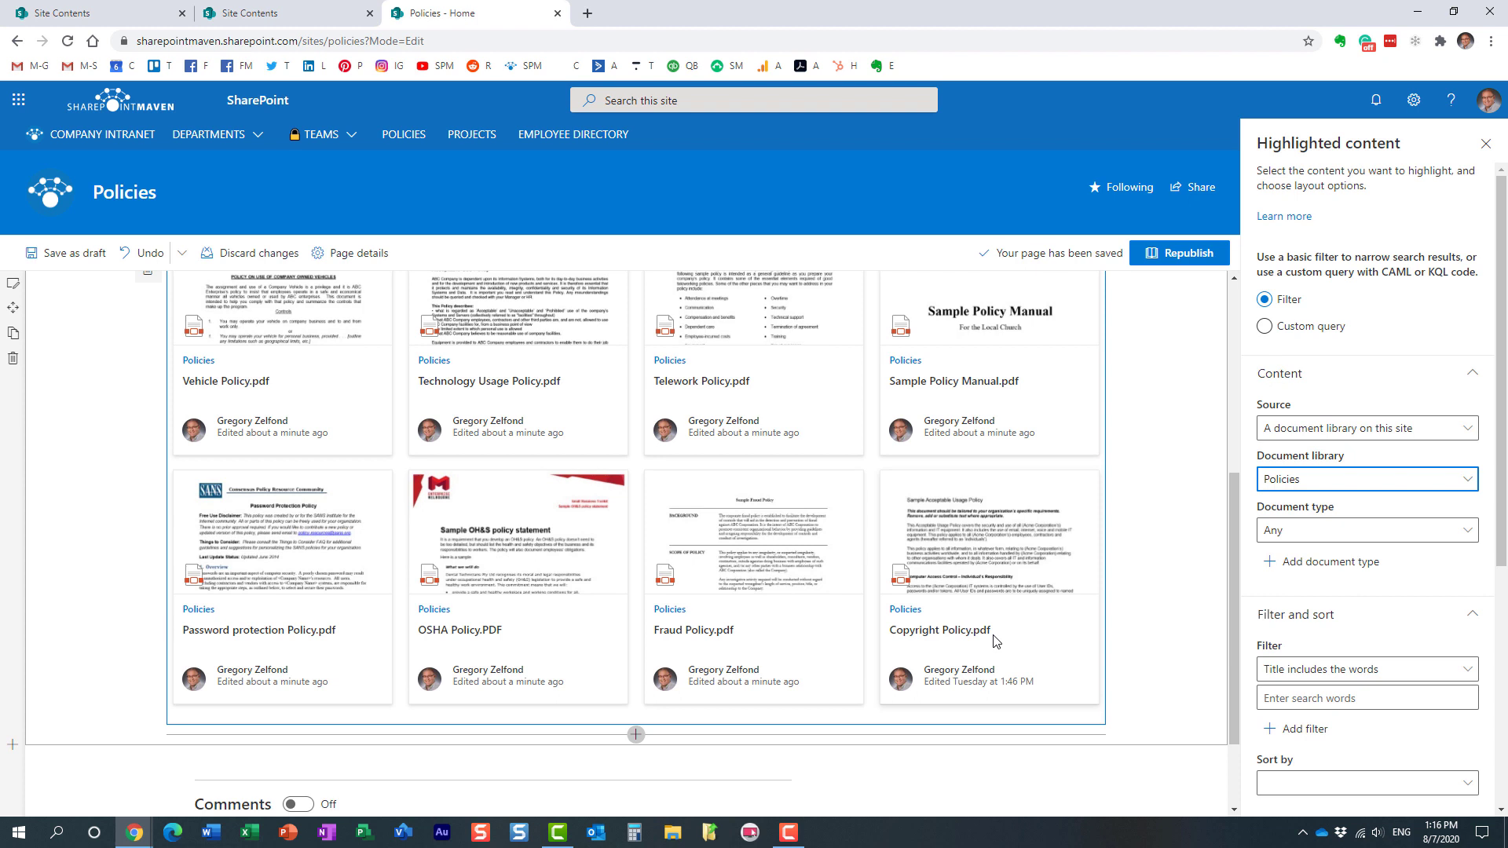
{"action": "scroll", "coordinate": [993, 640], "scroll_direction": "up", "scroll_amount": 1}
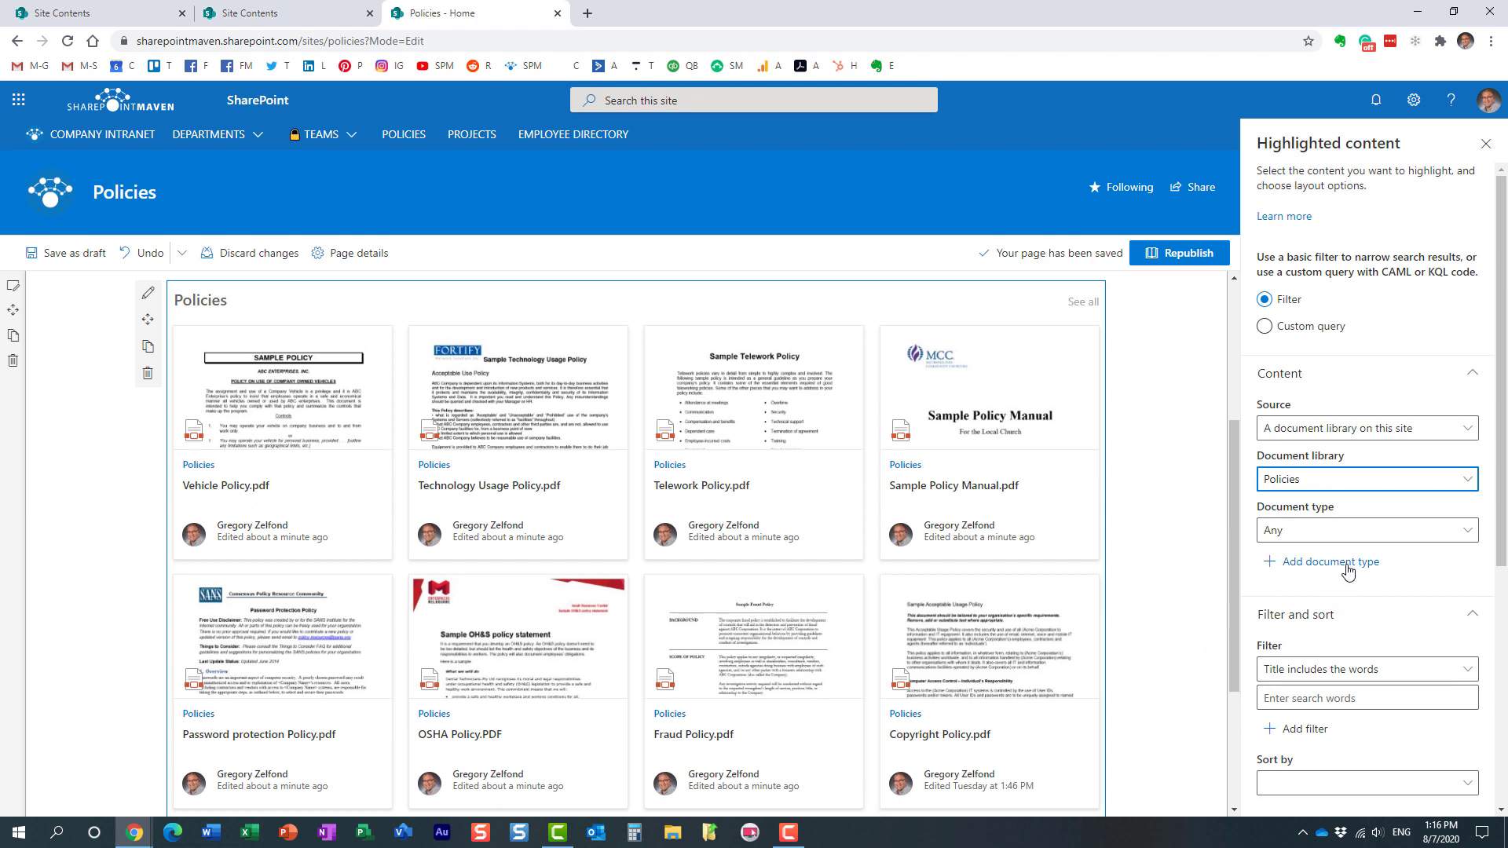
Try the List layout for the Highlighted content web part, and switch back to Grid
{"action": "scroll", "coordinate": [1314, 605], "scroll_direction": "down", "scroll_amount": 4}
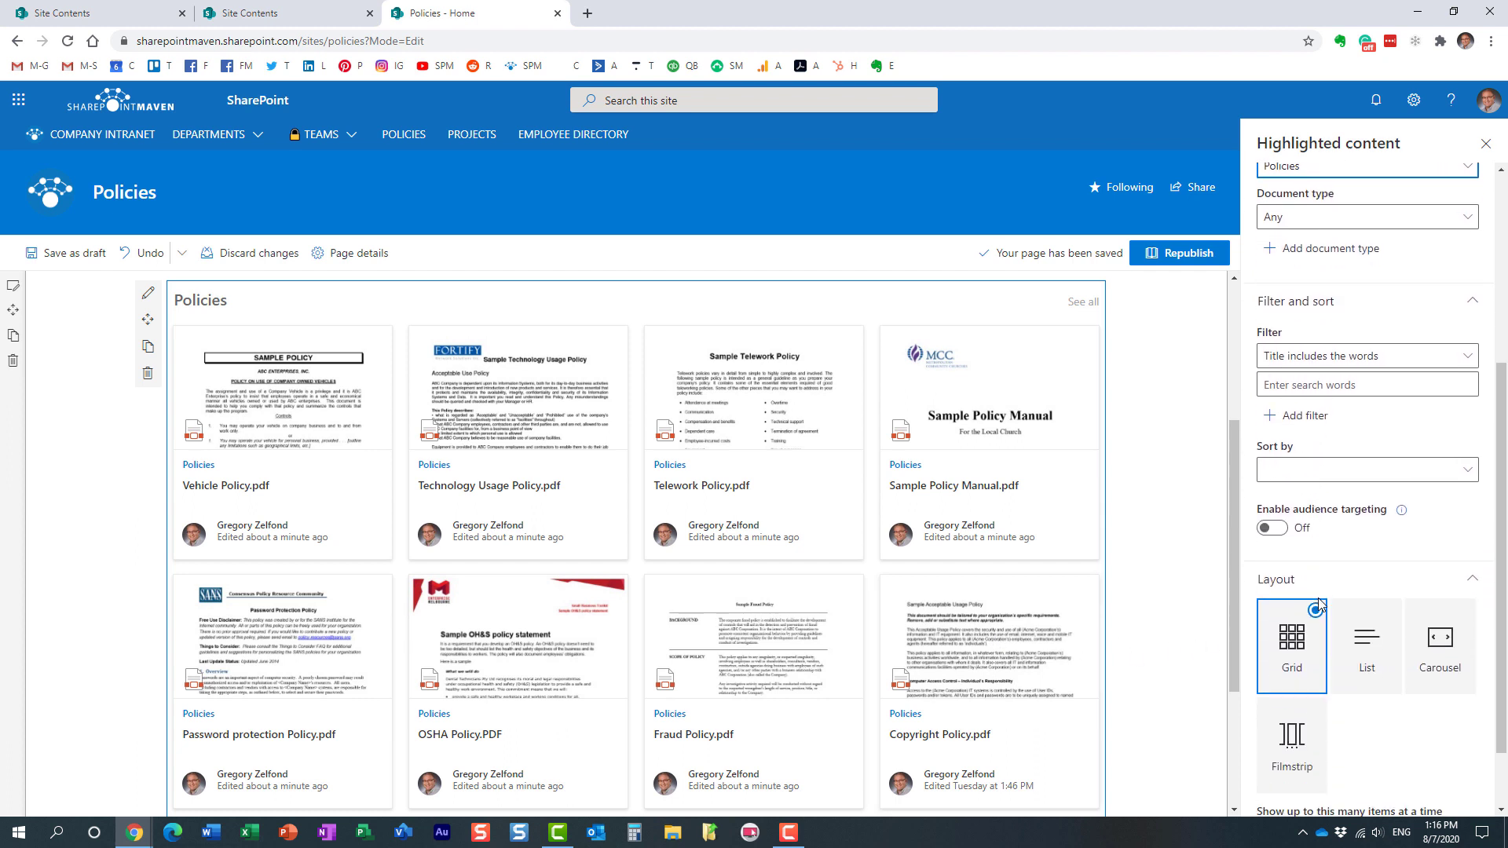
{"action": "left_click", "coordinate": [1363, 640]}
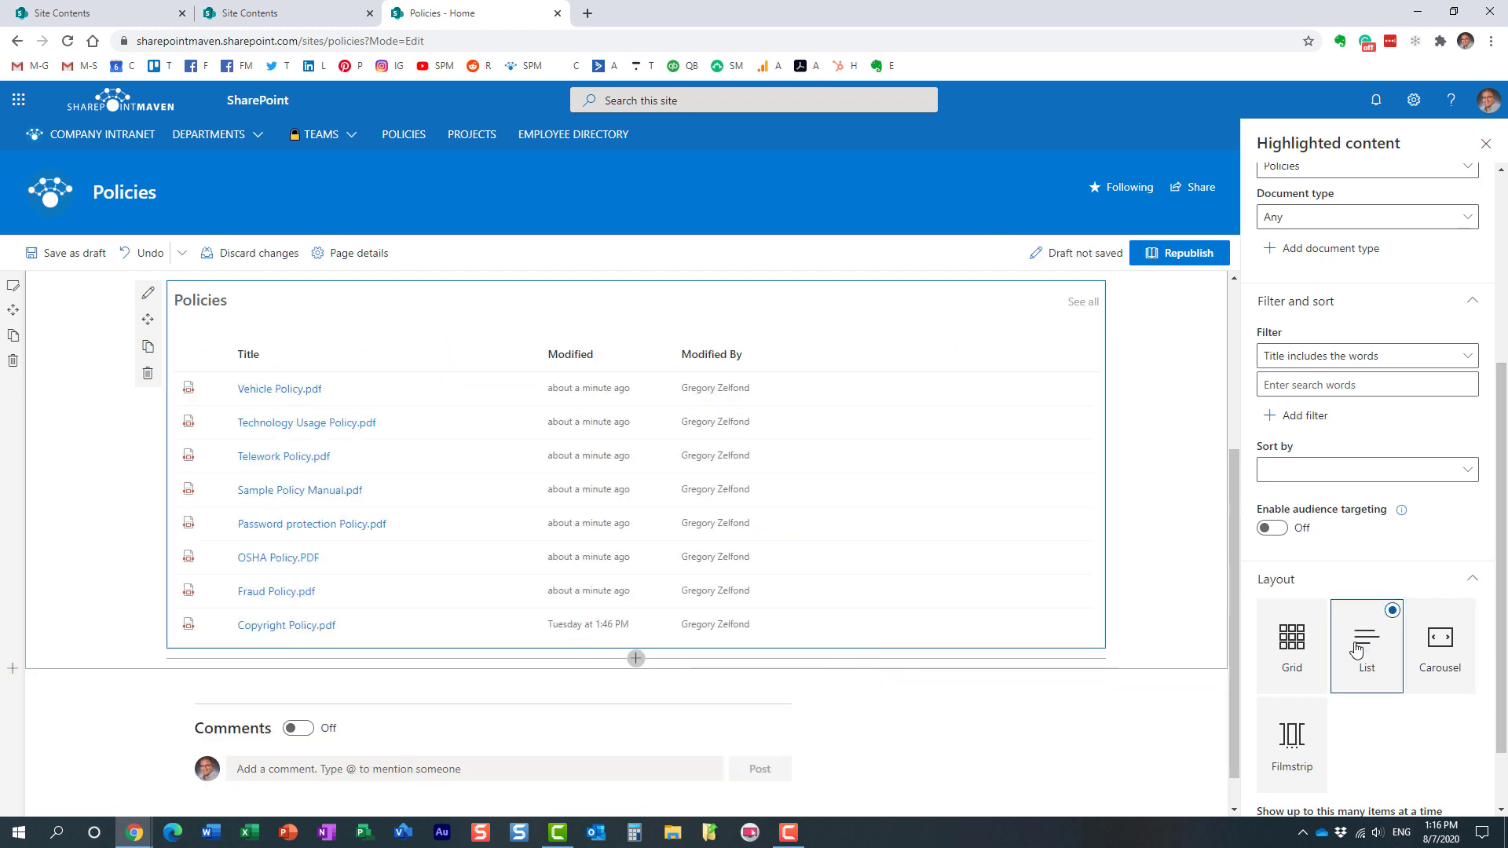
{"action": "left_click", "coordinate": [1304, 649]}
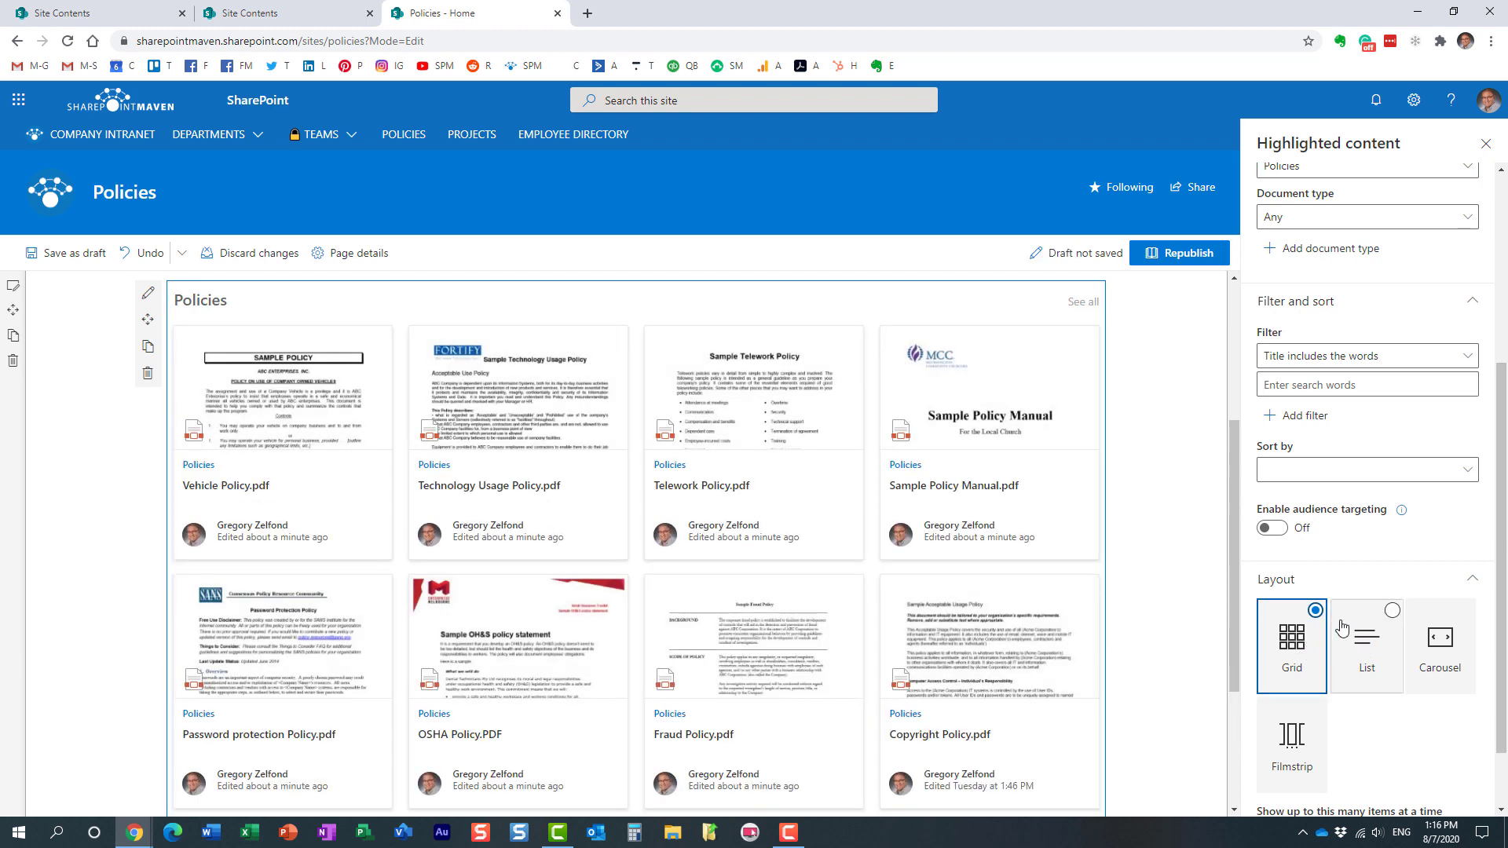
Enable audience targeting on the Highlighted content web part and republish the home page
{"action": "left_click", "coordinate": [1273, 531]}
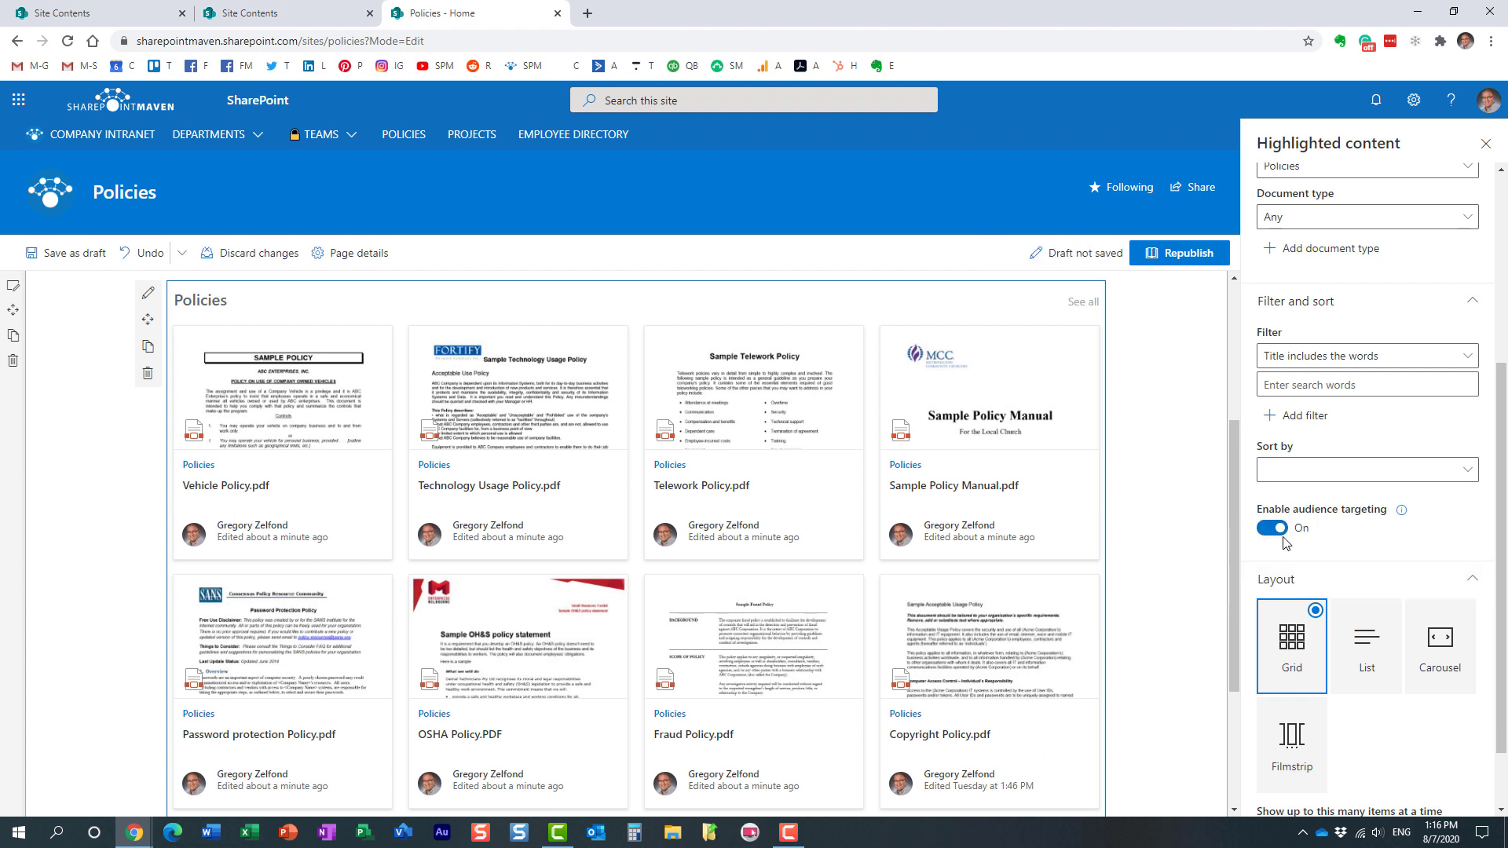
{"action": "left_click", "coordinate": [1189, 253]}
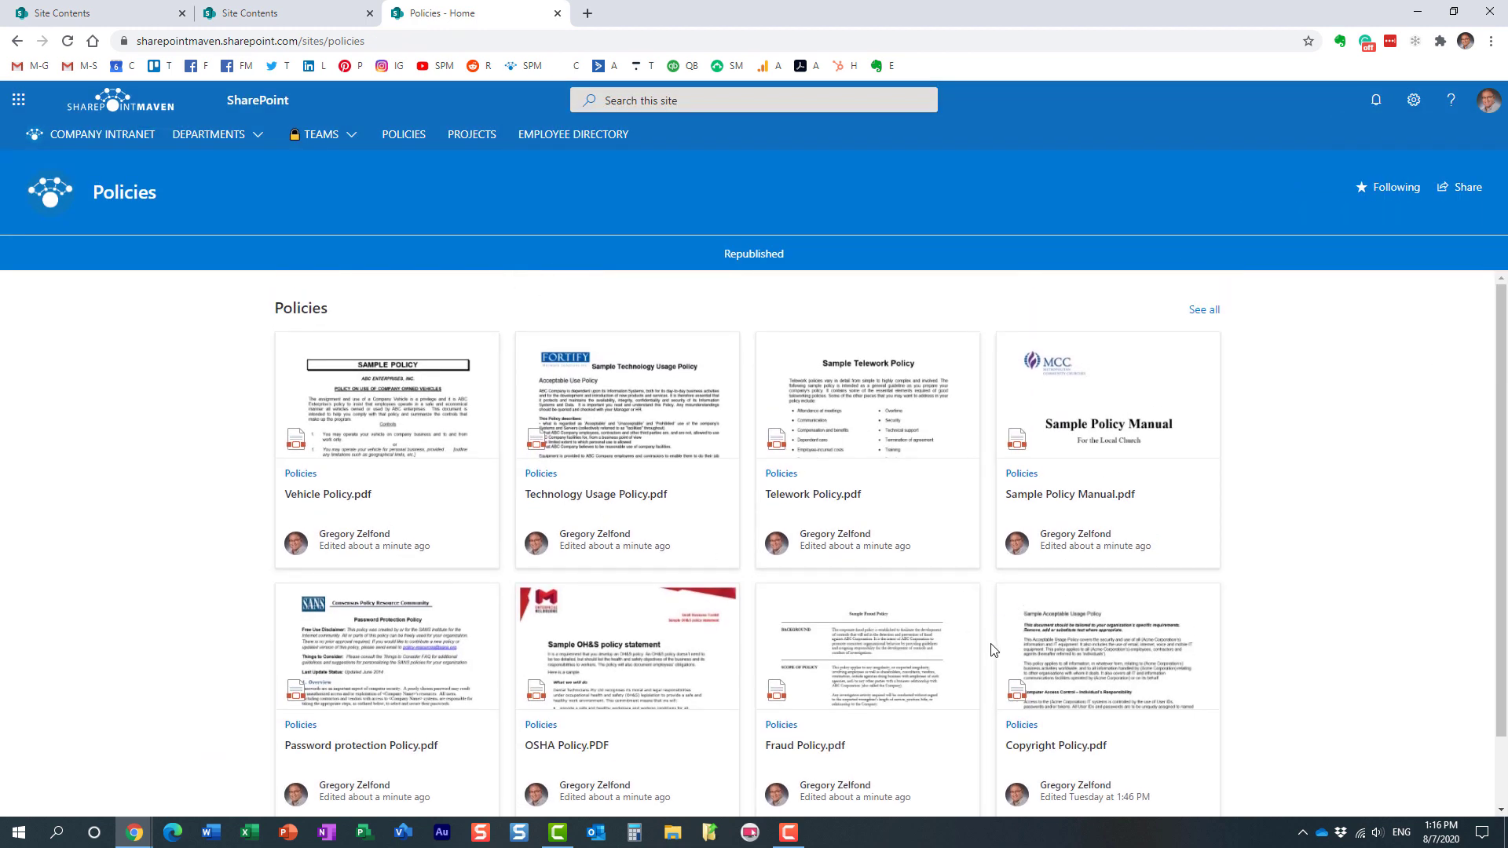
{"action": "scroll", "coordinate": [996, 652], "scroll_direction": "down", "scroll_amount": 1}
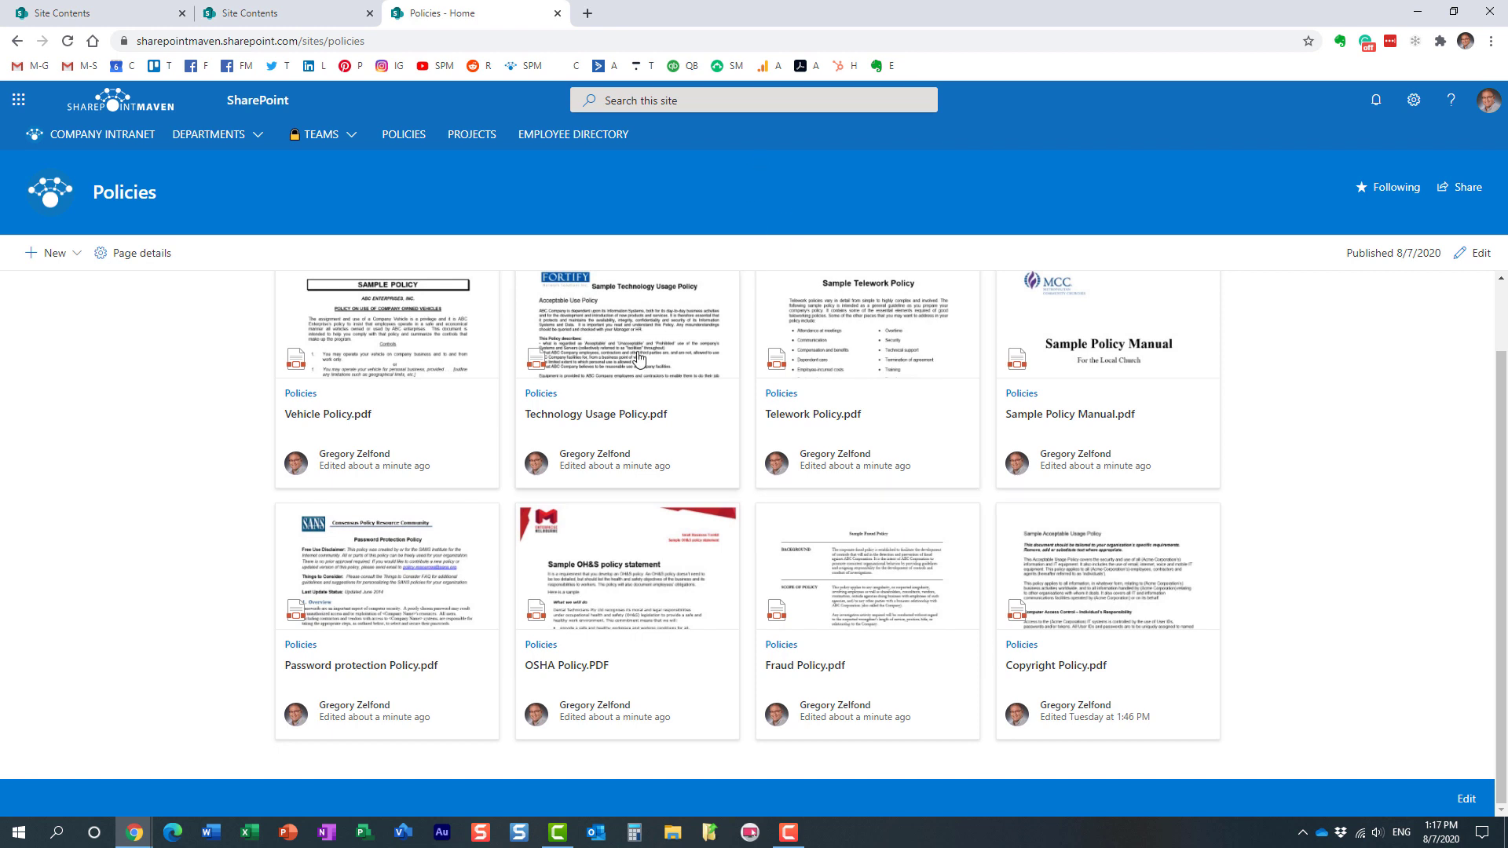
Switch to the incognito browser window signed in as the other account and reload the Policies home page
{"action": "mouse_move", "coordinate": [140, 830]}
{"action": "left_click", "coordinate": [248, 775]}
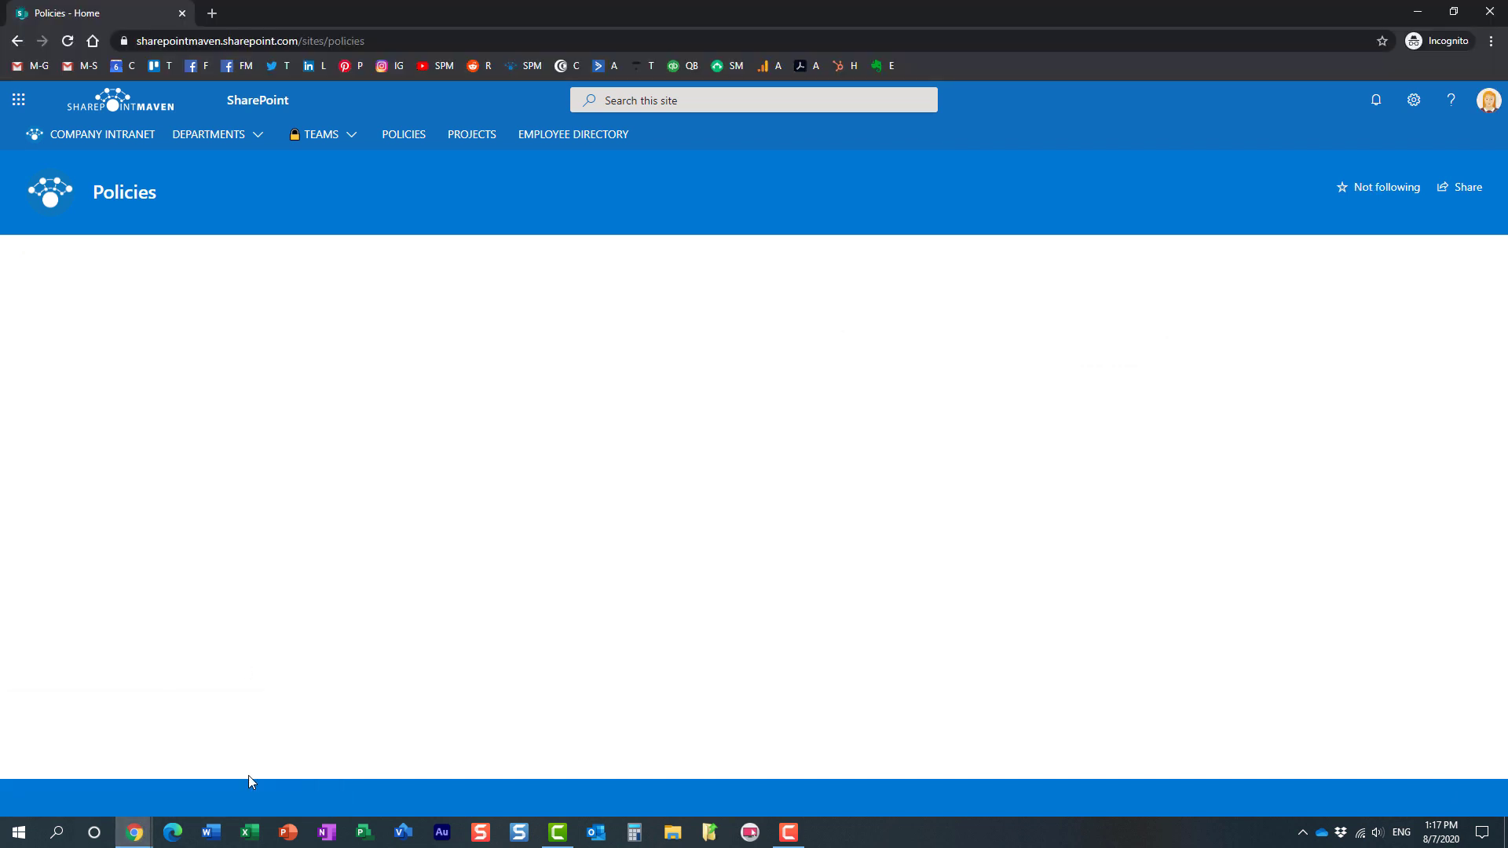
{"action": "right_click", "coordinate": [548, 185]}
{"action": "left_click", "coordinate": [598, 236]}
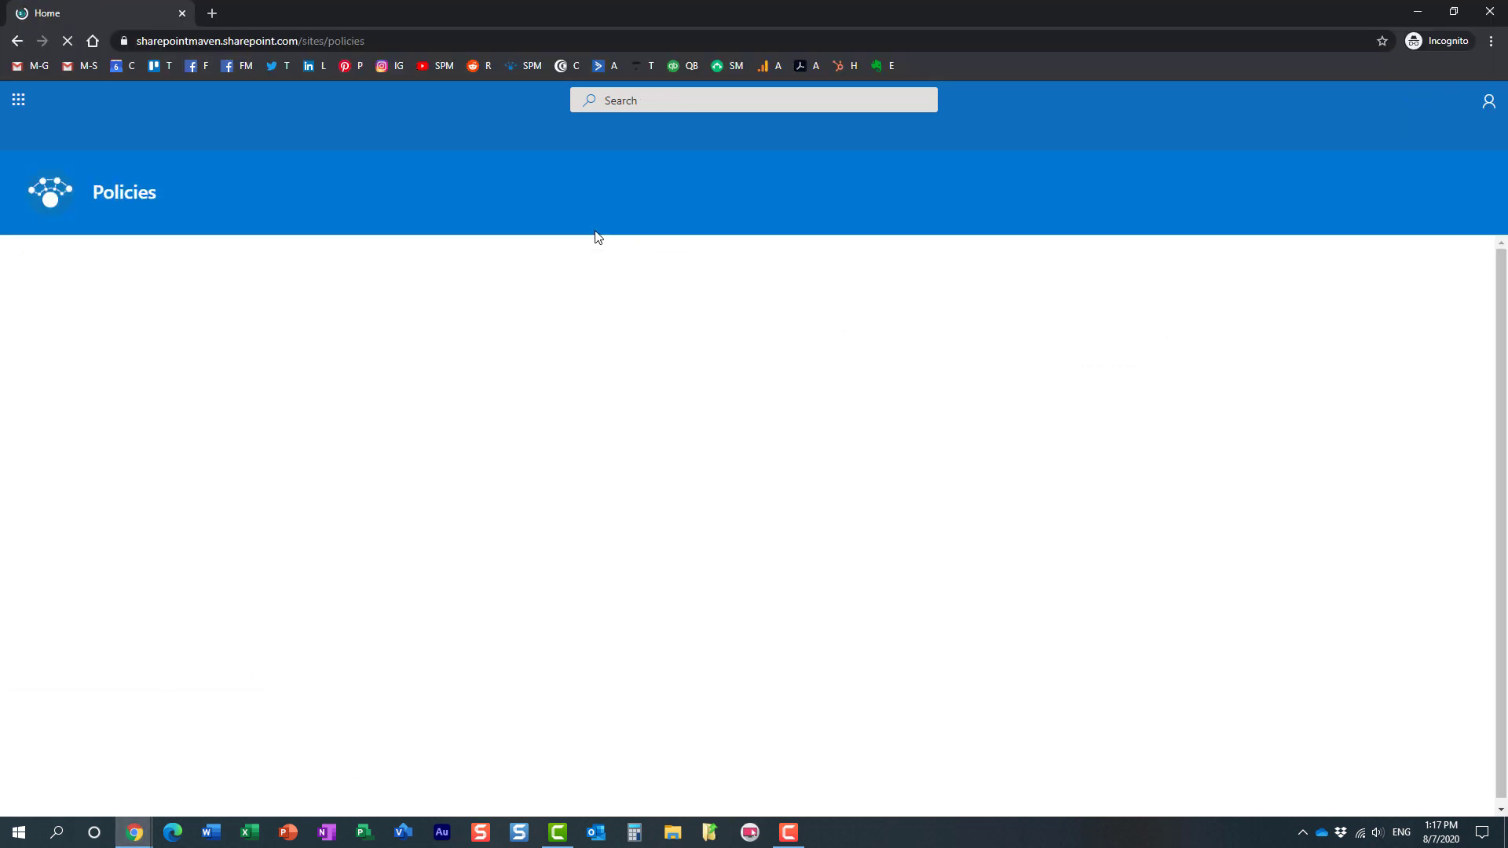
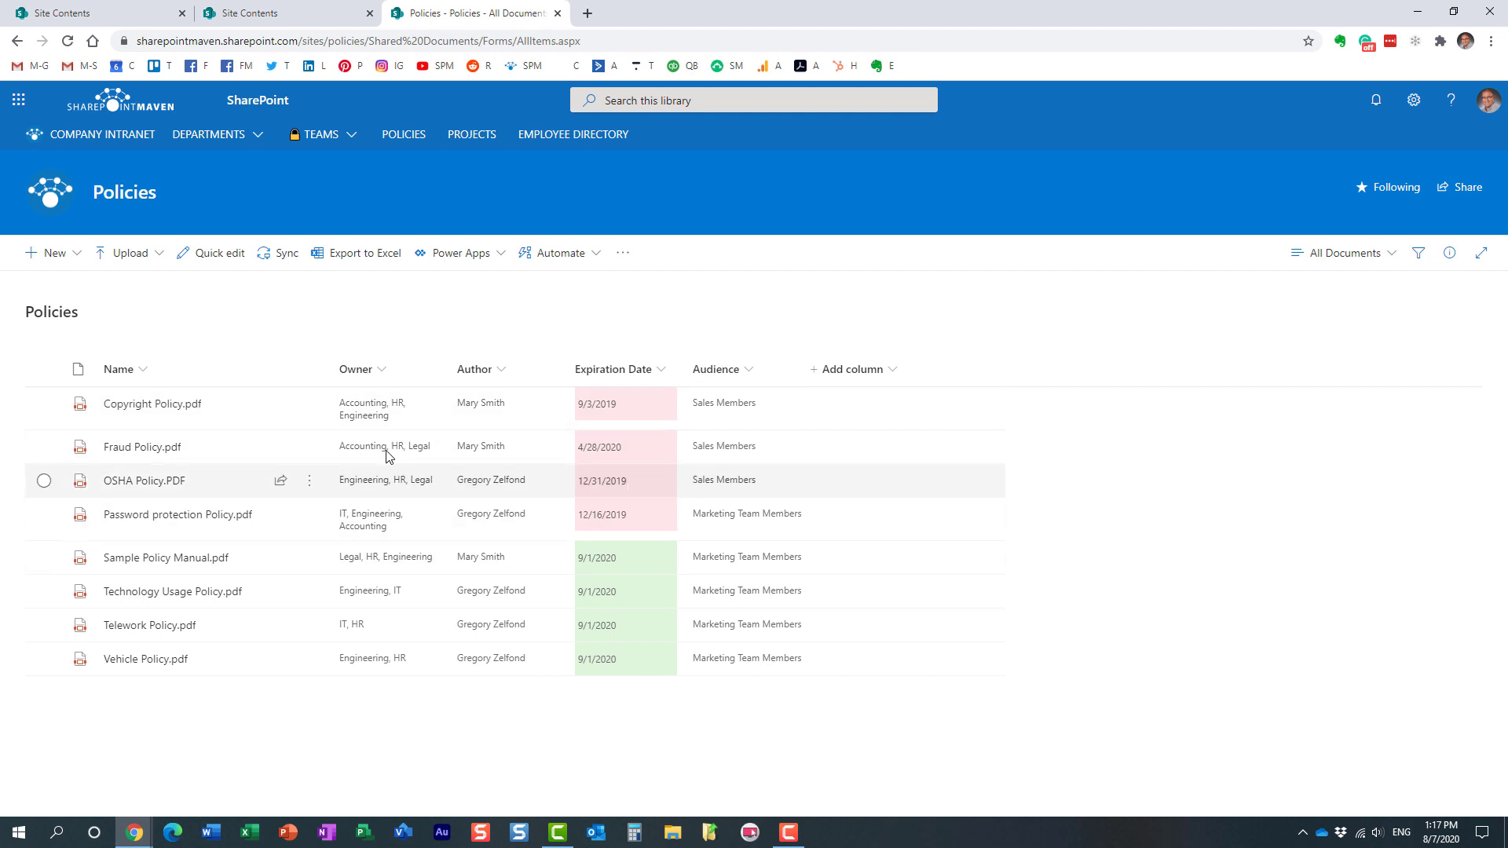
In quick edit, clear the audience of Password protection Policy.pdf, fill the blank value down through Vehicle Policy.pdf, and exit quick edit
{"action": "left_click", "coordinate": [225, 259]}
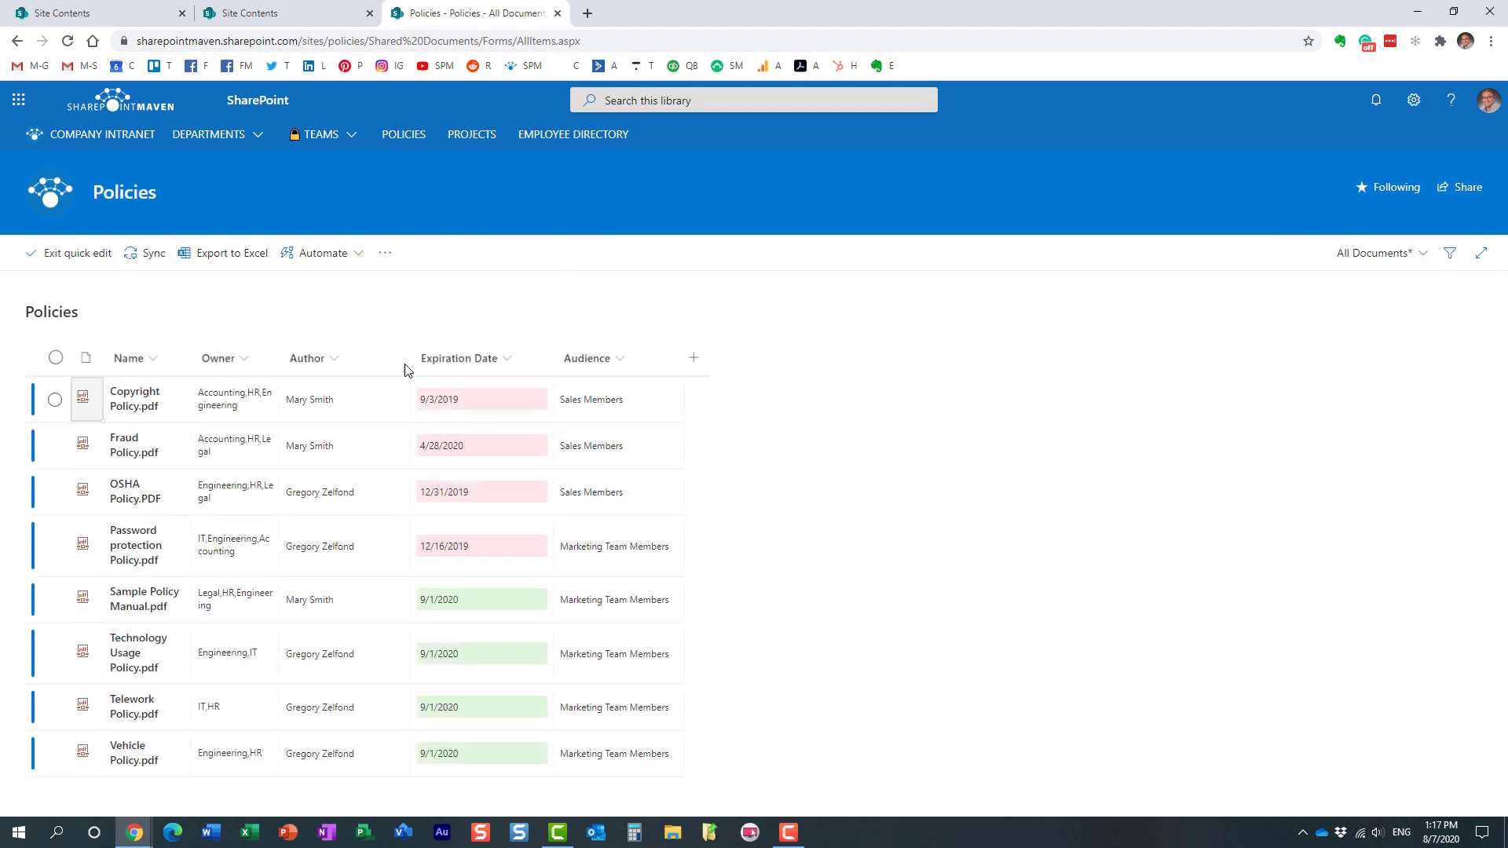
{"action": "left_click", "coordinate": [612, 552]}
{"action": "left_click", "coordinate": [629, 542]}
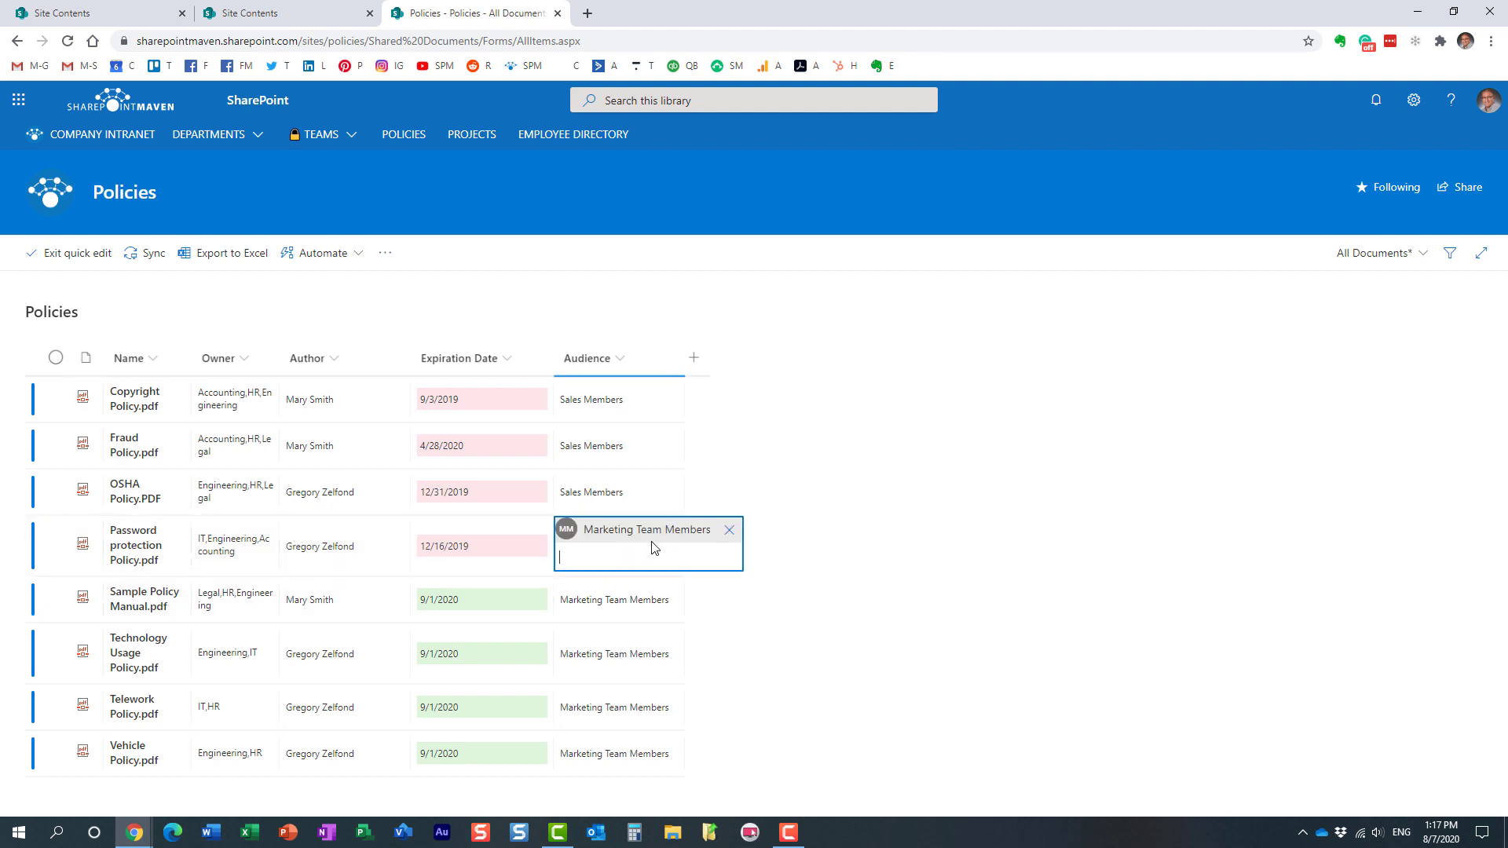
{"action": "left_click", "coordinate": [728, 528]}
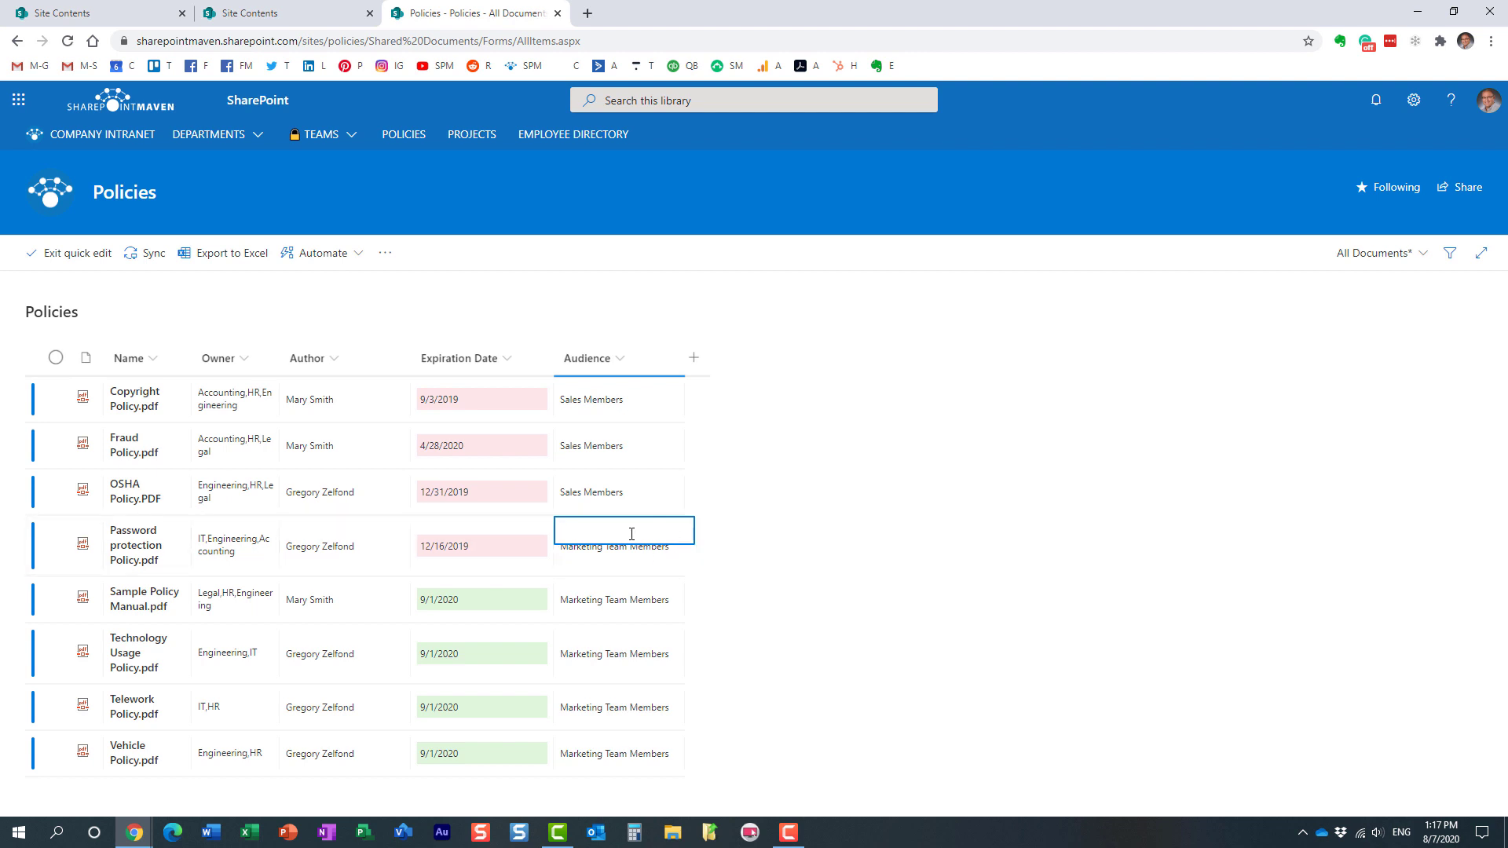
{"action": "left_click", "coordinate": [630, 611]}
{"action": "left_click", "coordinate": [598, 554]}
{"action": "left_click_drag", "start_coordinate": [683, 576], "coordinate": [665, 751]}
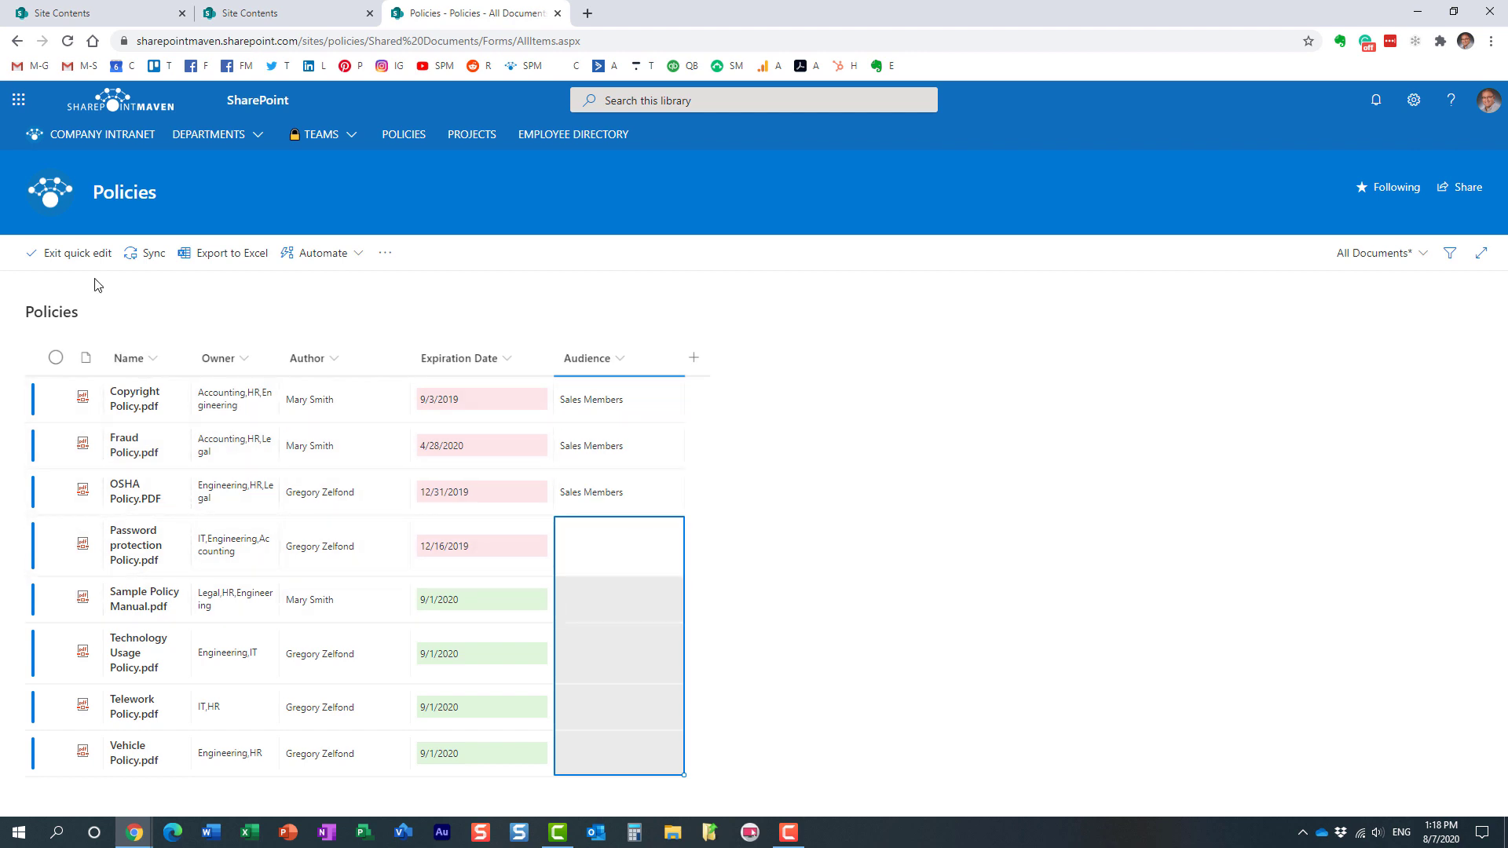
{"action": "left_click", "coordinate": [59, 253]}
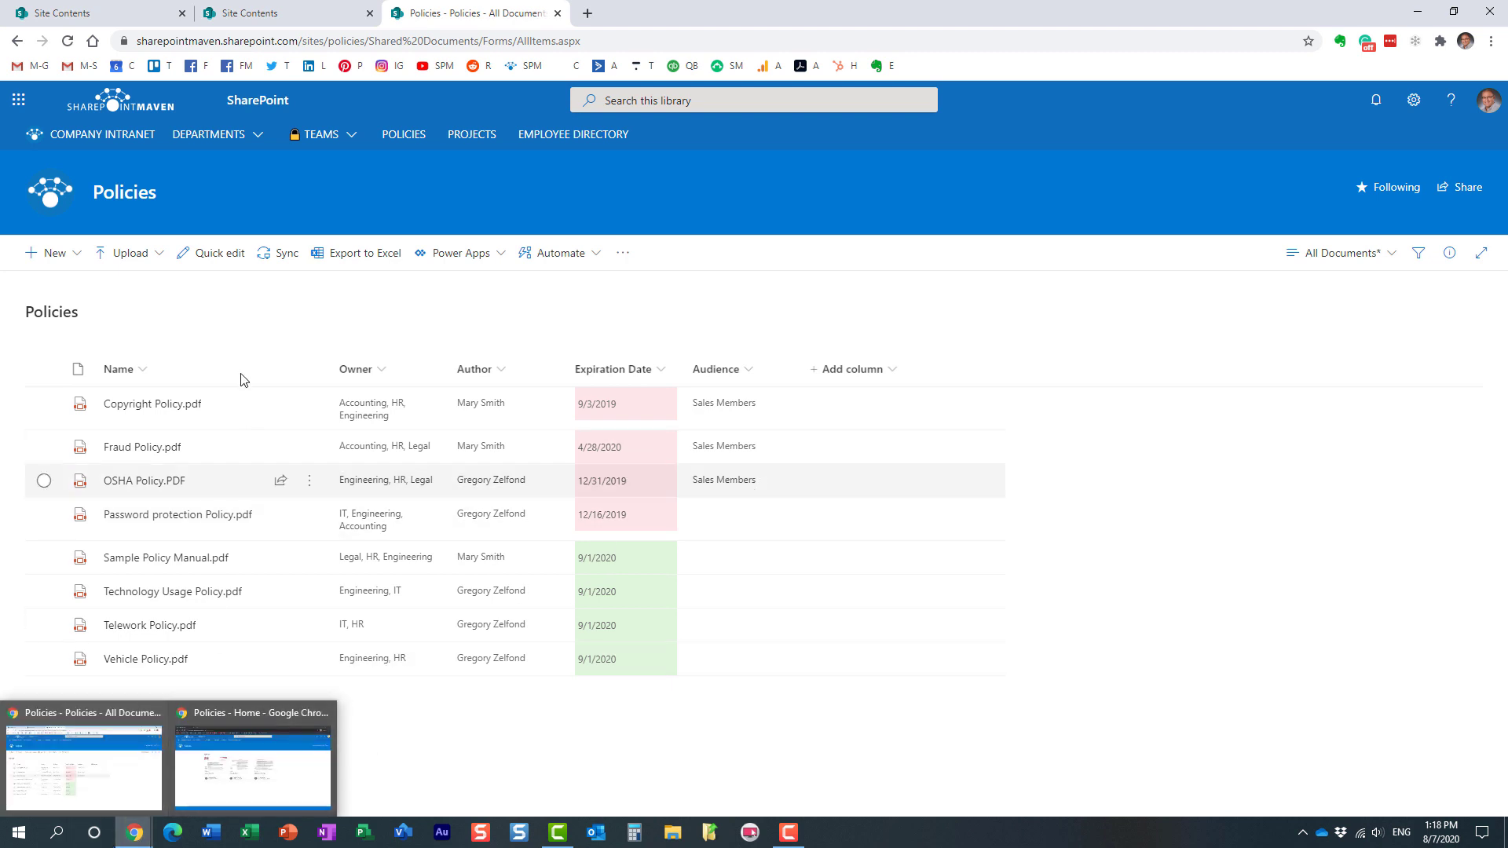
Refresh the Policies home page in the incognito window to check the files shown to the other account, and return to the regular window
{"action": "mouse_move", "coordinate": [130, 839]}
{"action": "left_click", "coordinate": [201, 795]}
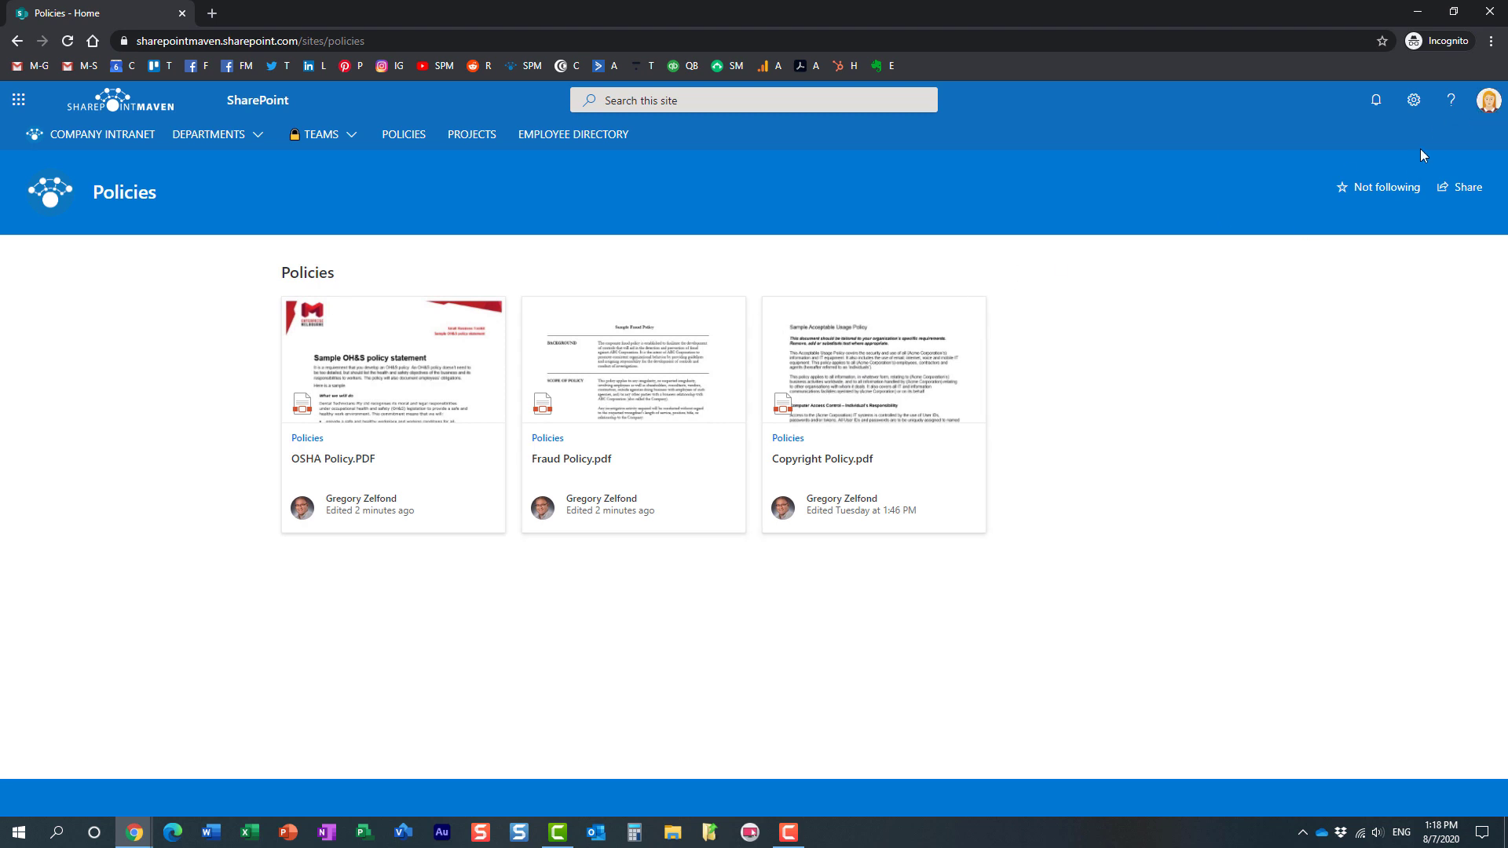
{"action": "left_click", "coordinate": [67, 40]}
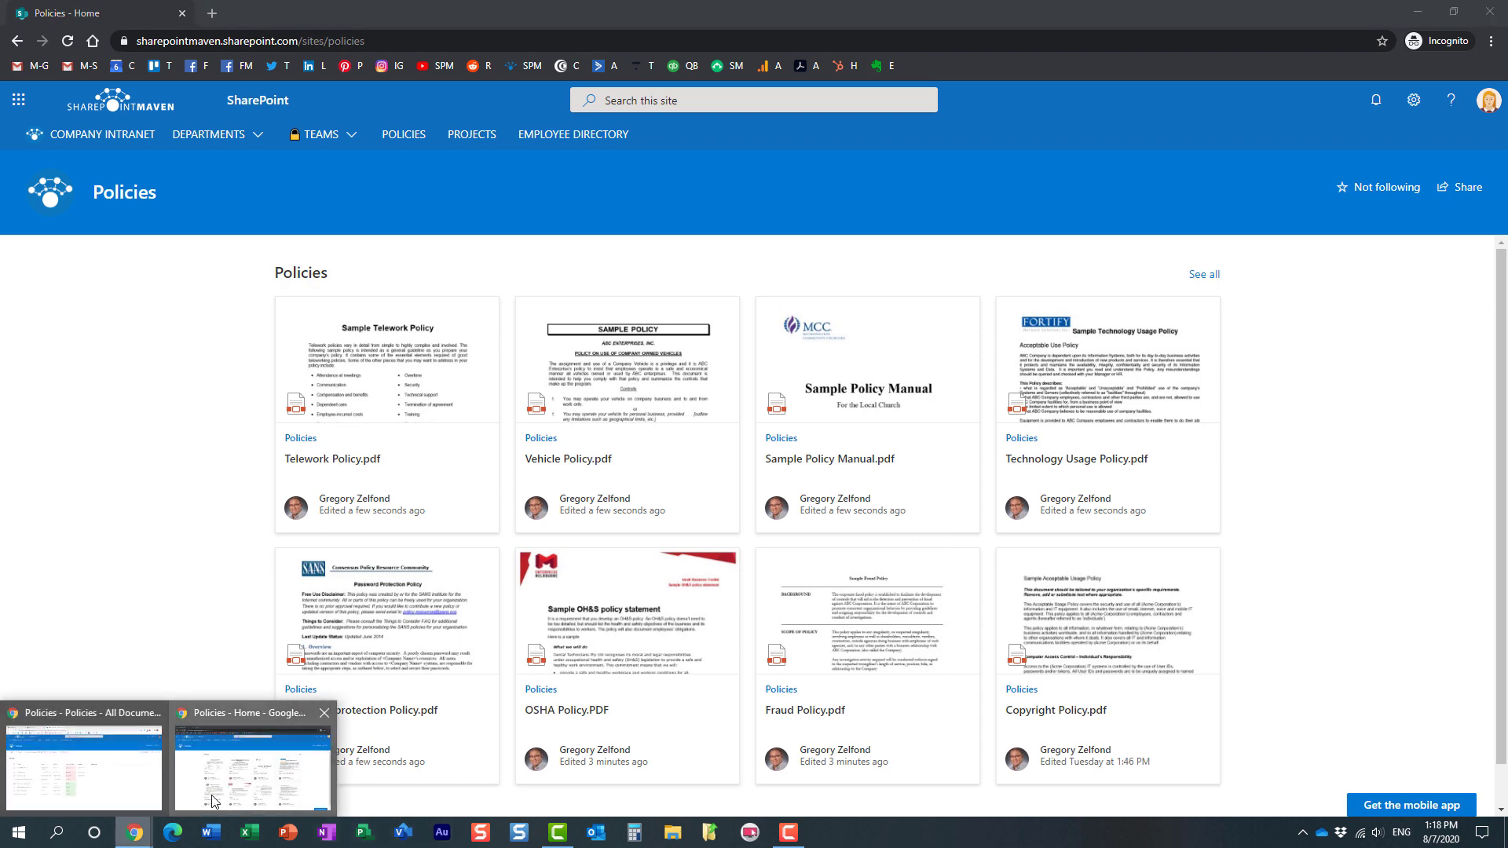
{"action": "mouse_move", "coordinate": [134, 832]}
{"action": "left_click", "coordinate": [251, 793]}
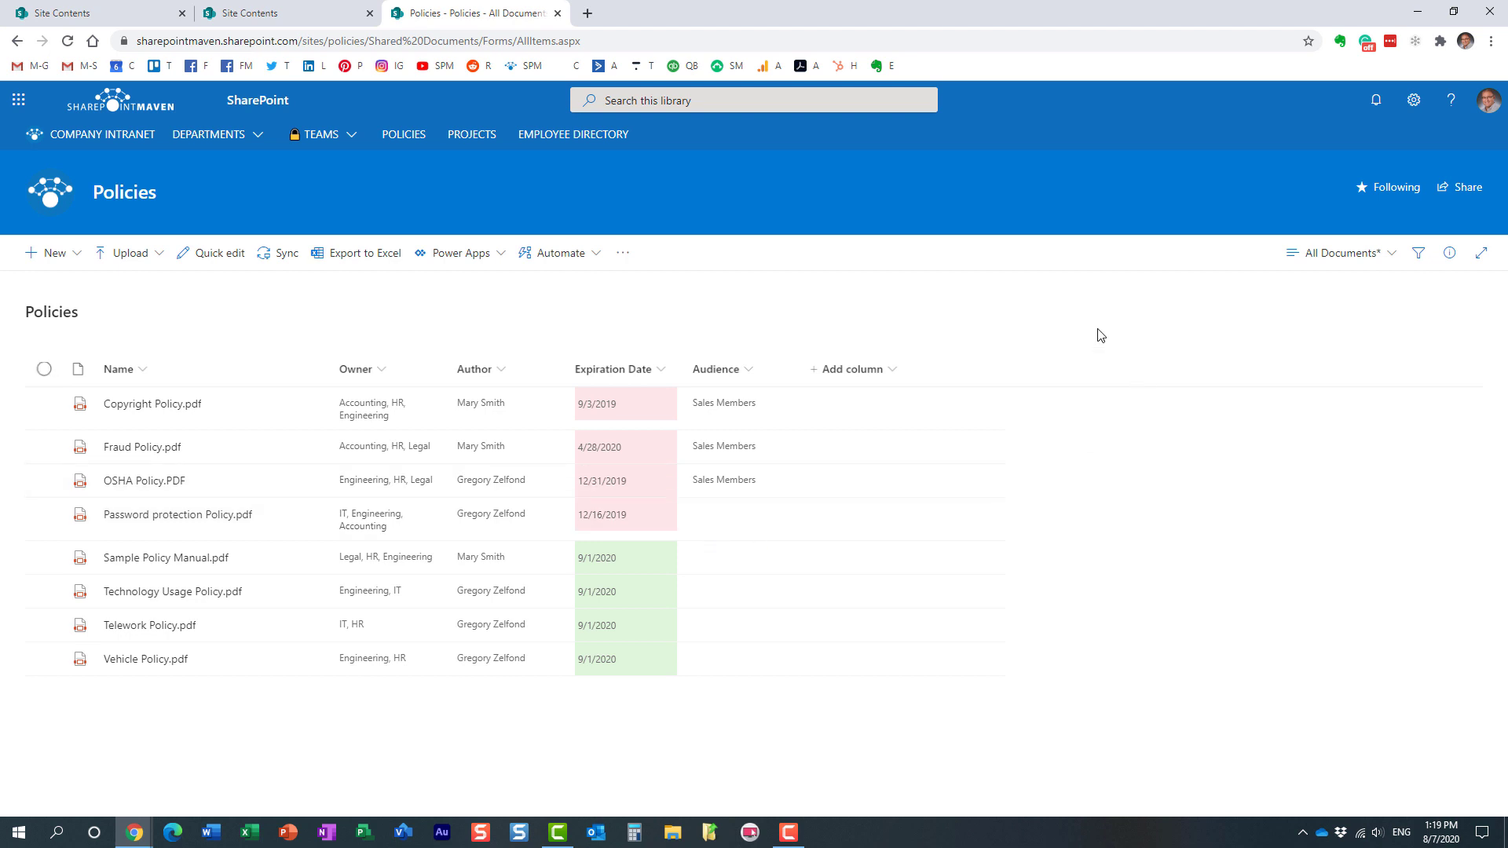
In the incognito window, open the Policies library from the site contents and examine the files' Audience column
{"action": "left_click", "coordinate": [134, 833]}
{"action": "left_click", "coordinate": [191, 803]}
{"action": "left_click", "coordinate": [1414, 100]}
{"action": "left_click", "coordinate": [1301, 211]}
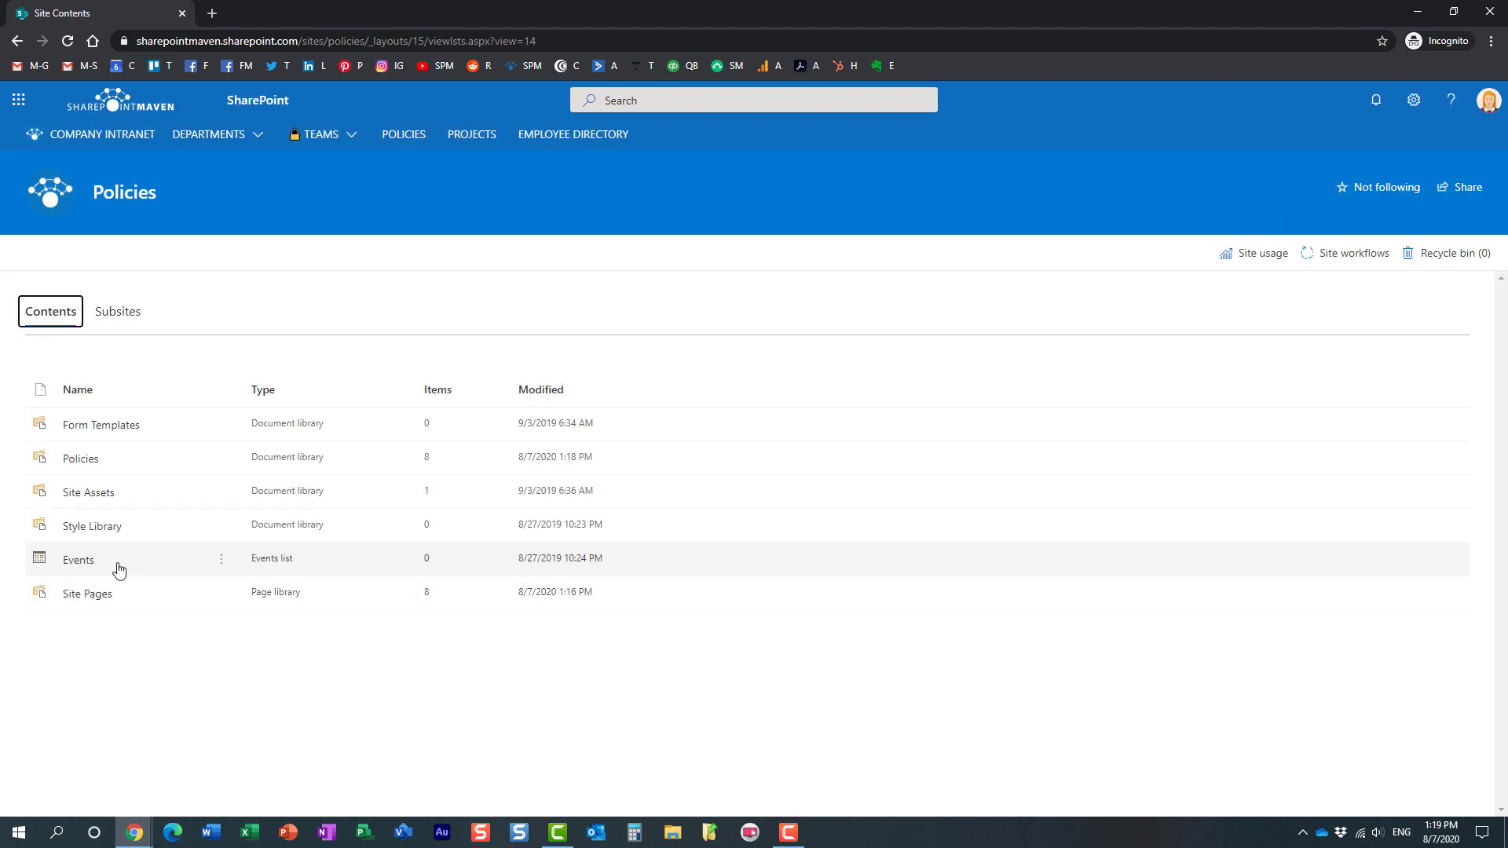
{"action": "left_click", "coordinate": [91, 465]}
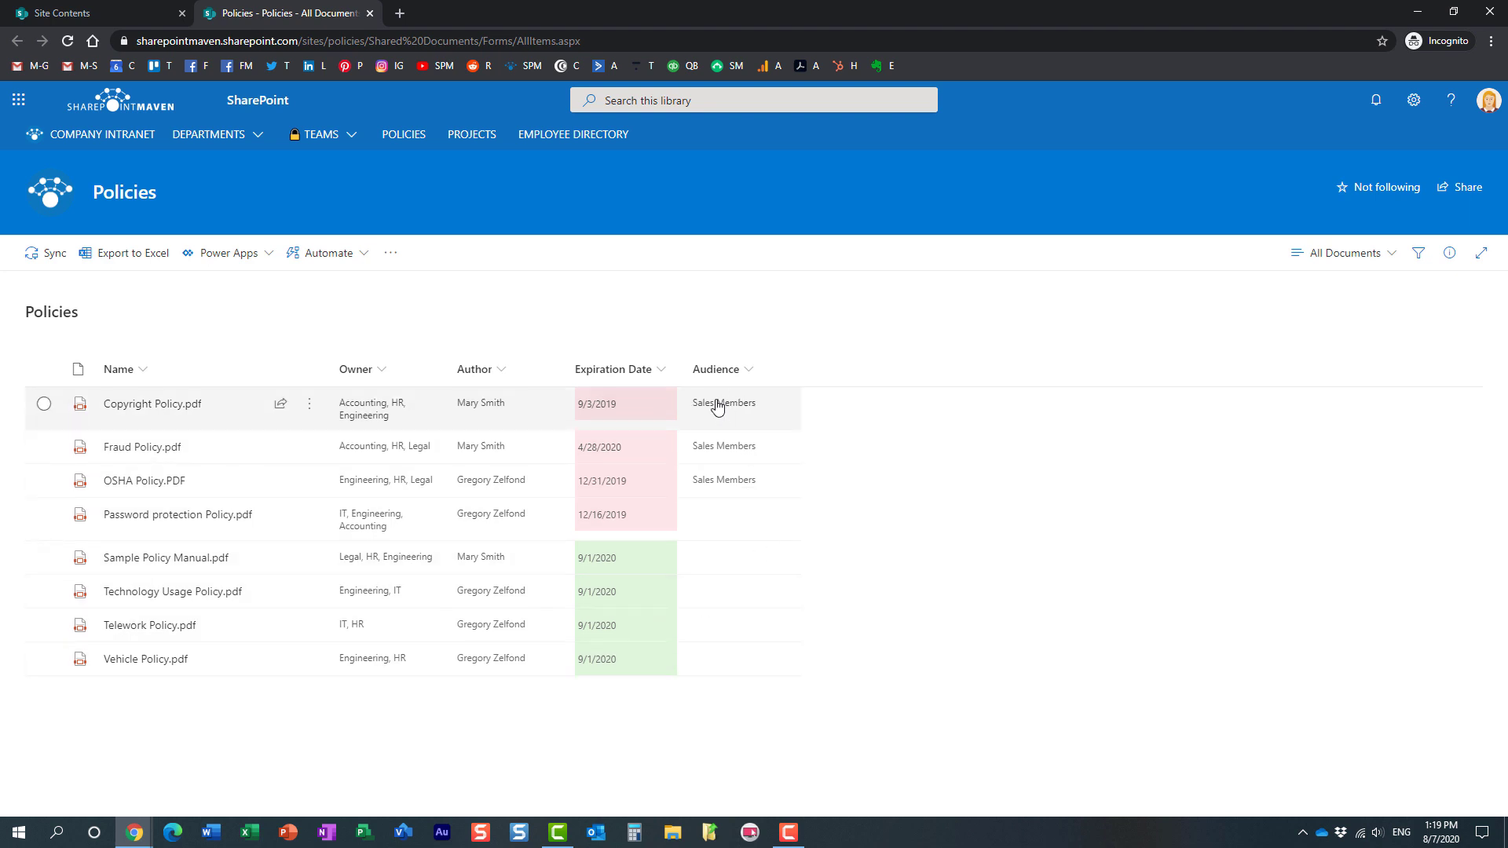
{"action": "mouse_move", "coordinate": [735, 483]}
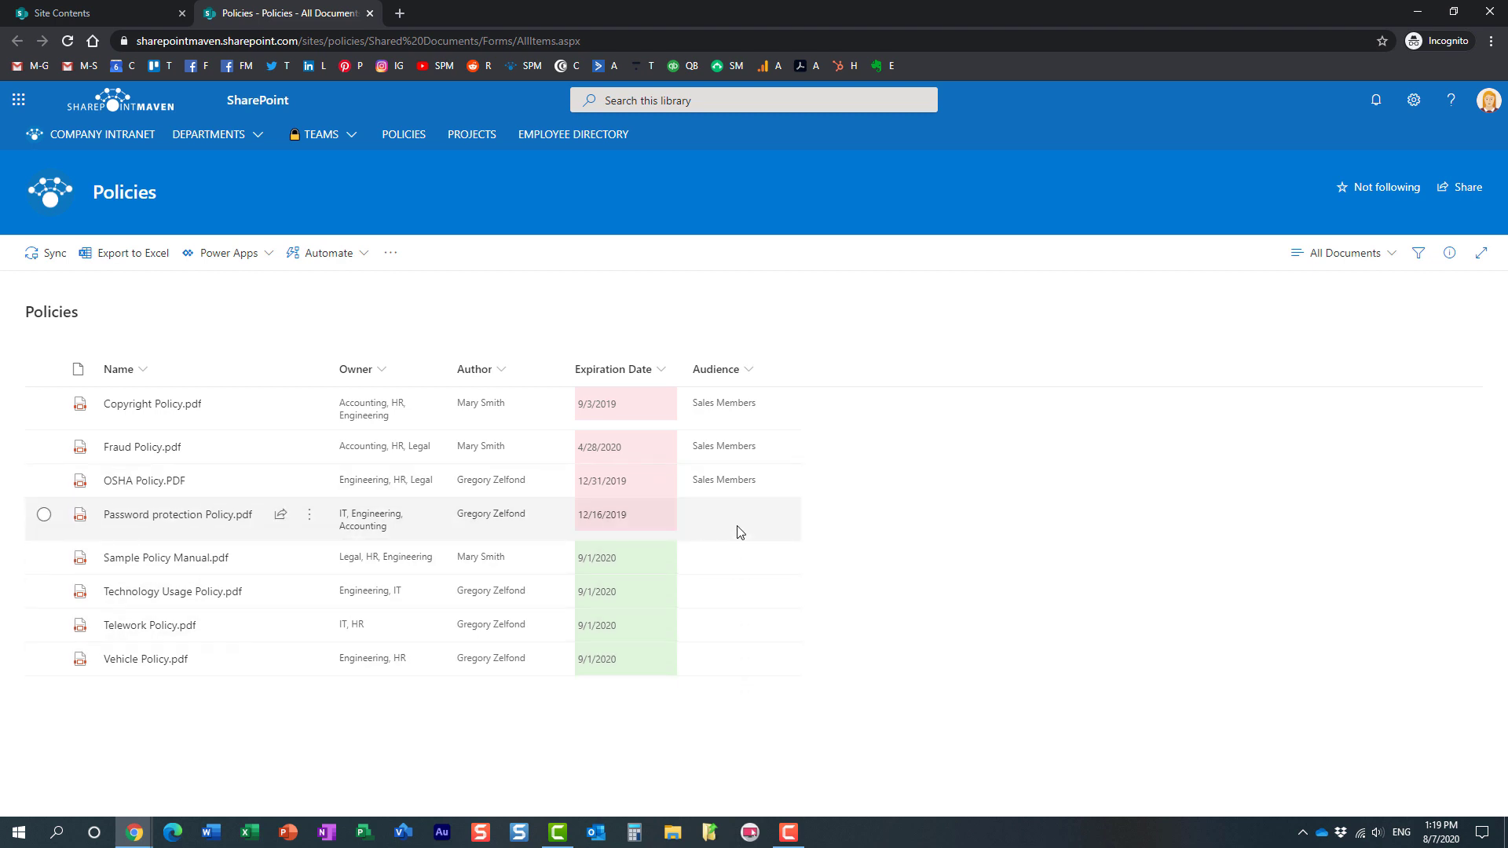
In the regular window's library, examine the Audience cells from Password protection Policy.pdf to Vehicle Policy.pdf in quick edit, and open the site home page
{"action": "left_click", "coordinate": [134, 831]}
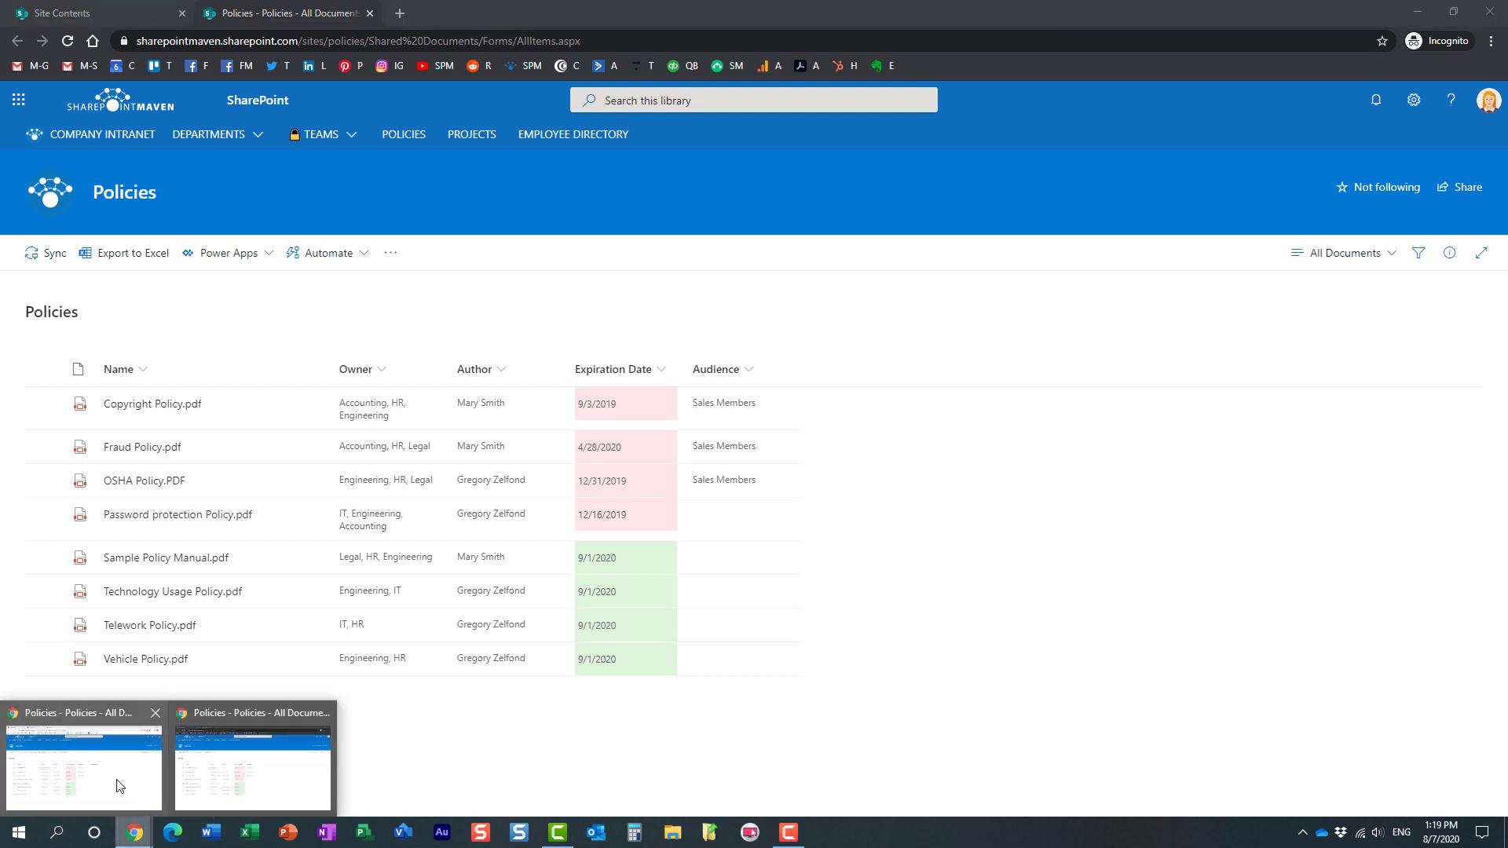
{"action": "left_click", "coordinate": [119, 786]}
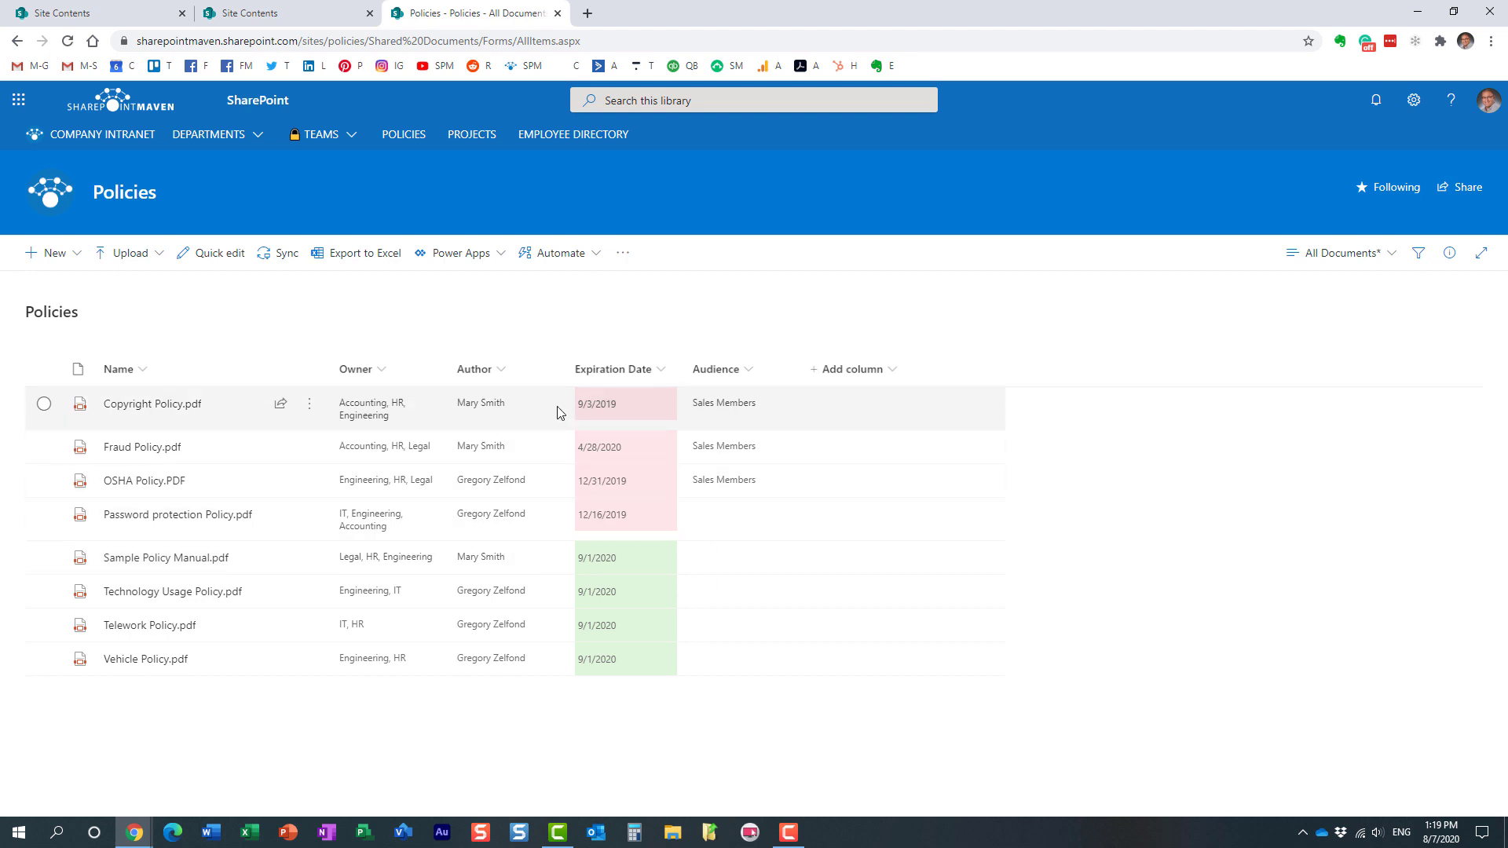
{"action": "left_click", "coordinate": [212, 262]}
{"action": "left_click", "coordinate": [647, 561]}
{"action": "left_click", "coordinate": [652, 710]}
{"action": "left_click", "coordinate": [655, 752]}
{"action": "left_click", "coordinate": [610, 549]}
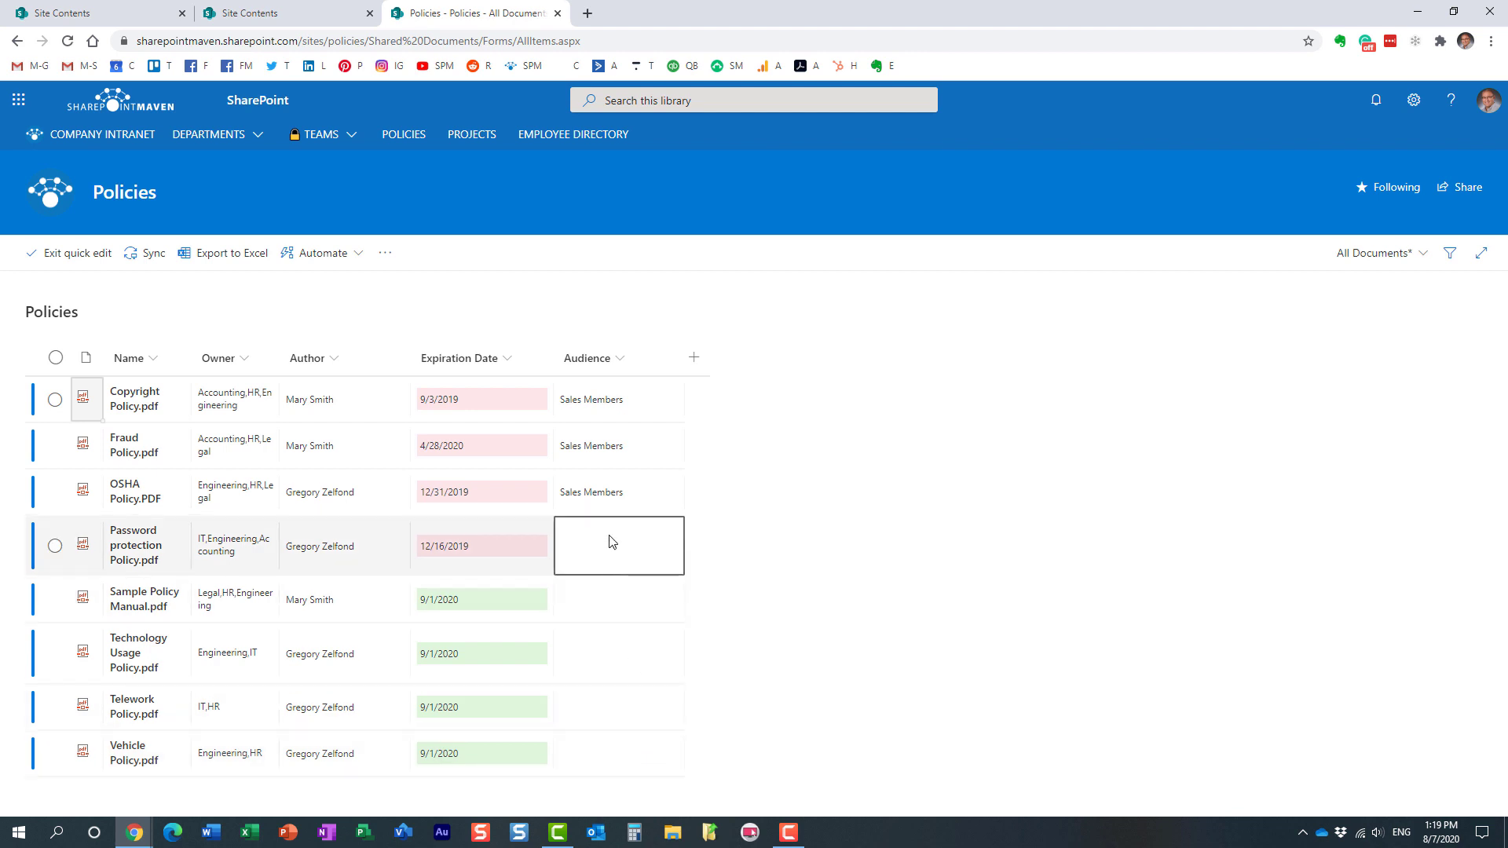
{"action": "left_click", "coordinate": [616, 688]}
{"action": "left_click", "coordinate": [610, 557]}
{"action": "left_click", "coordinate": [626, 760]}
{"action": "left_click", "coordinate": [626, 545]}
{"action": "left_click", "coordinate": [625, 545]}
{"action": "left_click", "coordinate": [607, 542]}
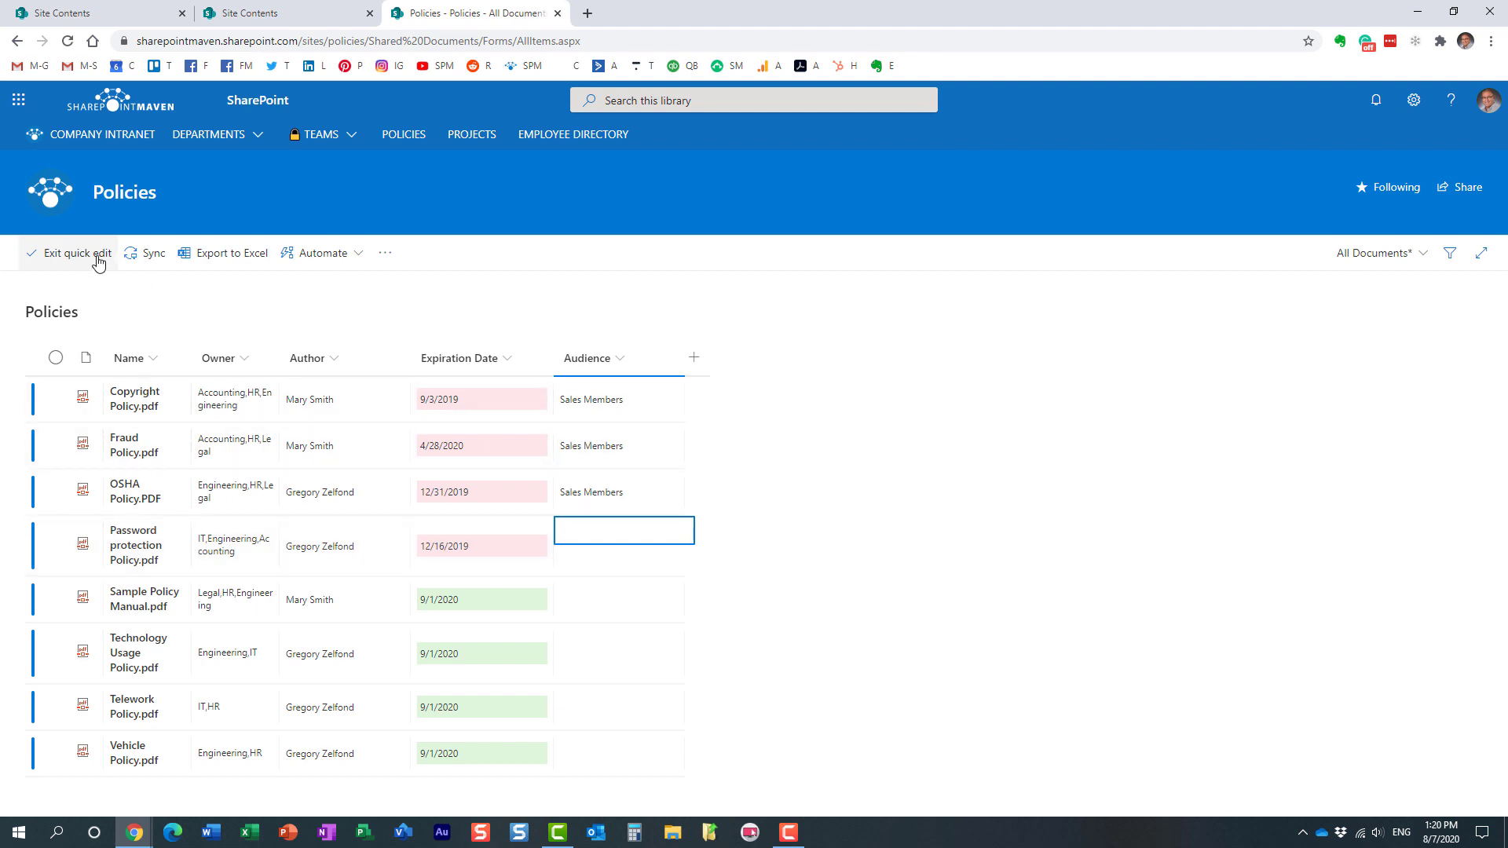
{"action": "left_click", "coordinate": [48, 199]}
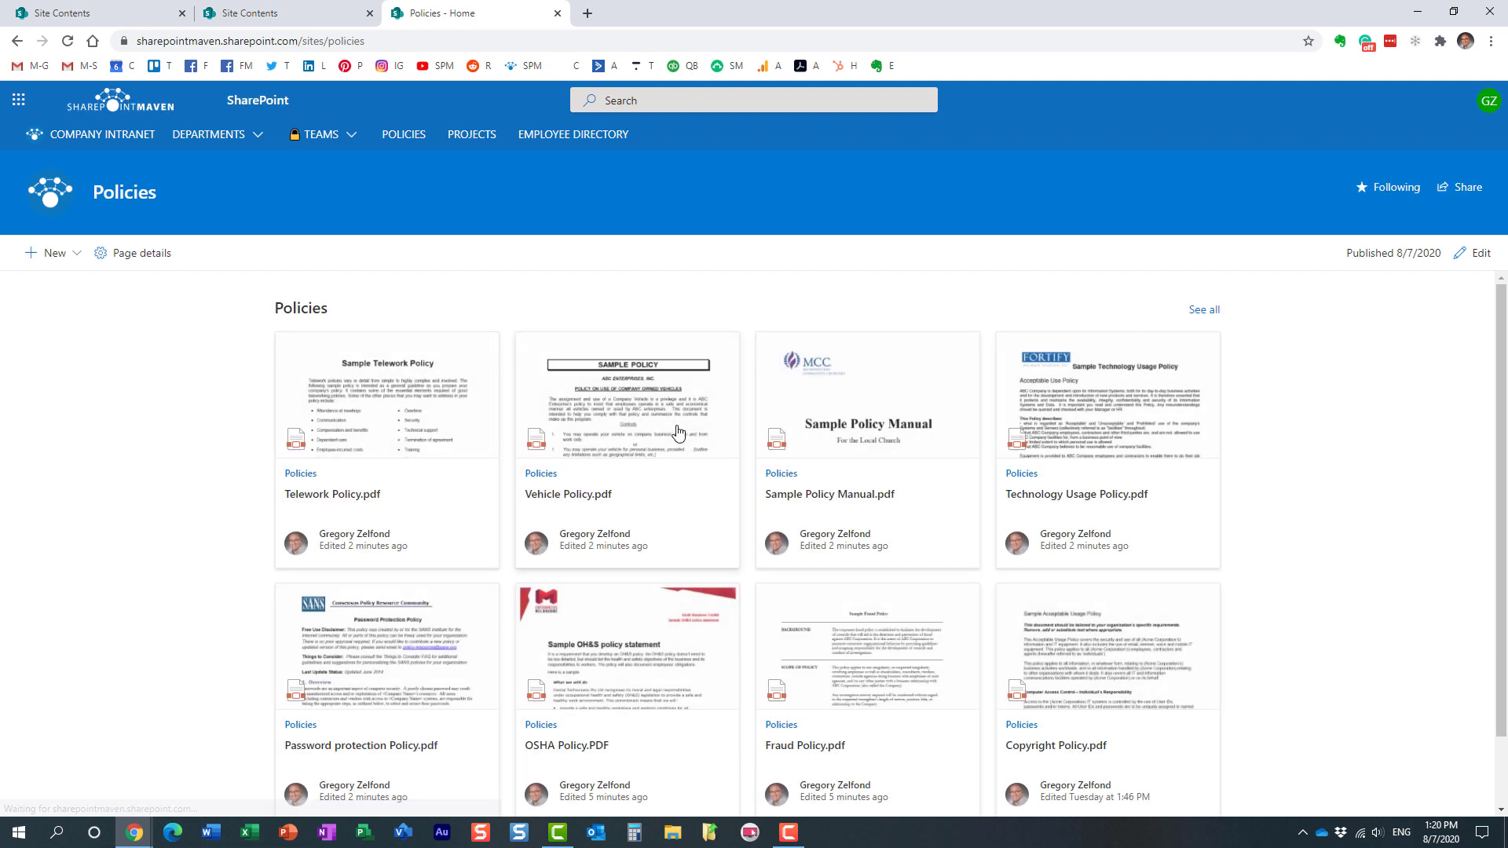